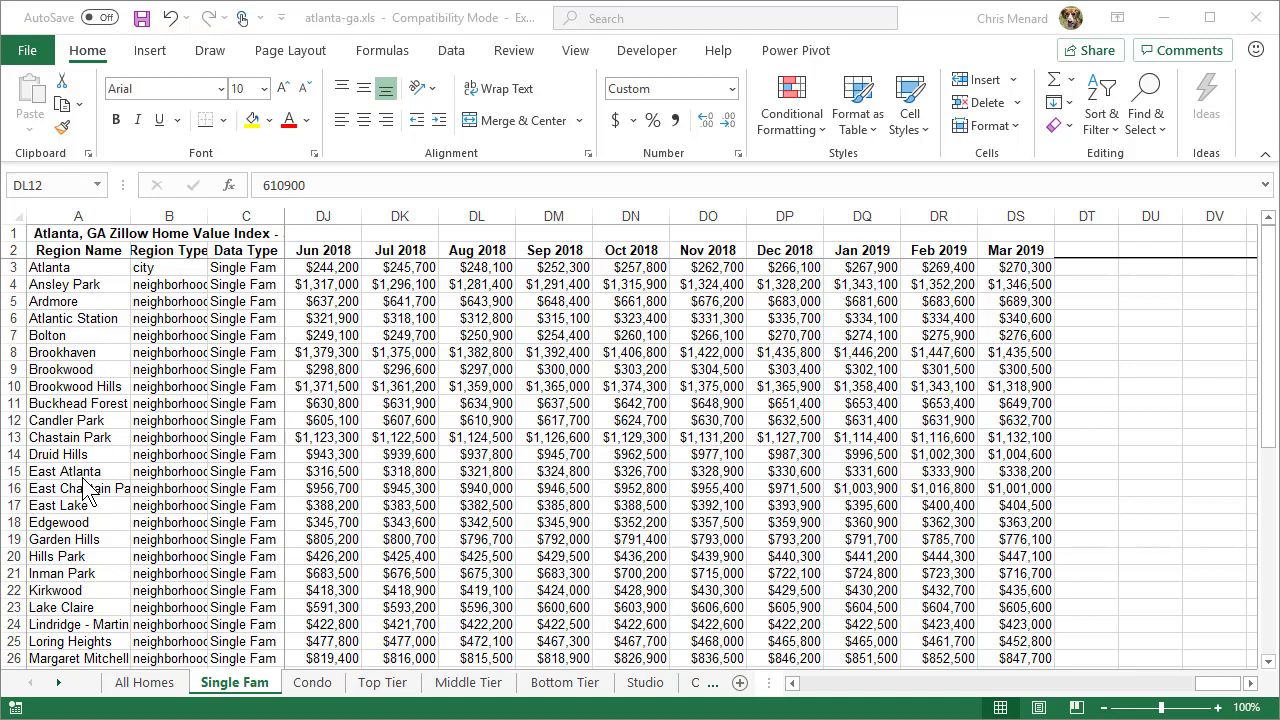
- Select the Region Name header with Atlanta, plus the month headers and Atlanta values from Mar 2017 through Mar 2019 (A2:A3, CU2:DS3)
click(76, 270)
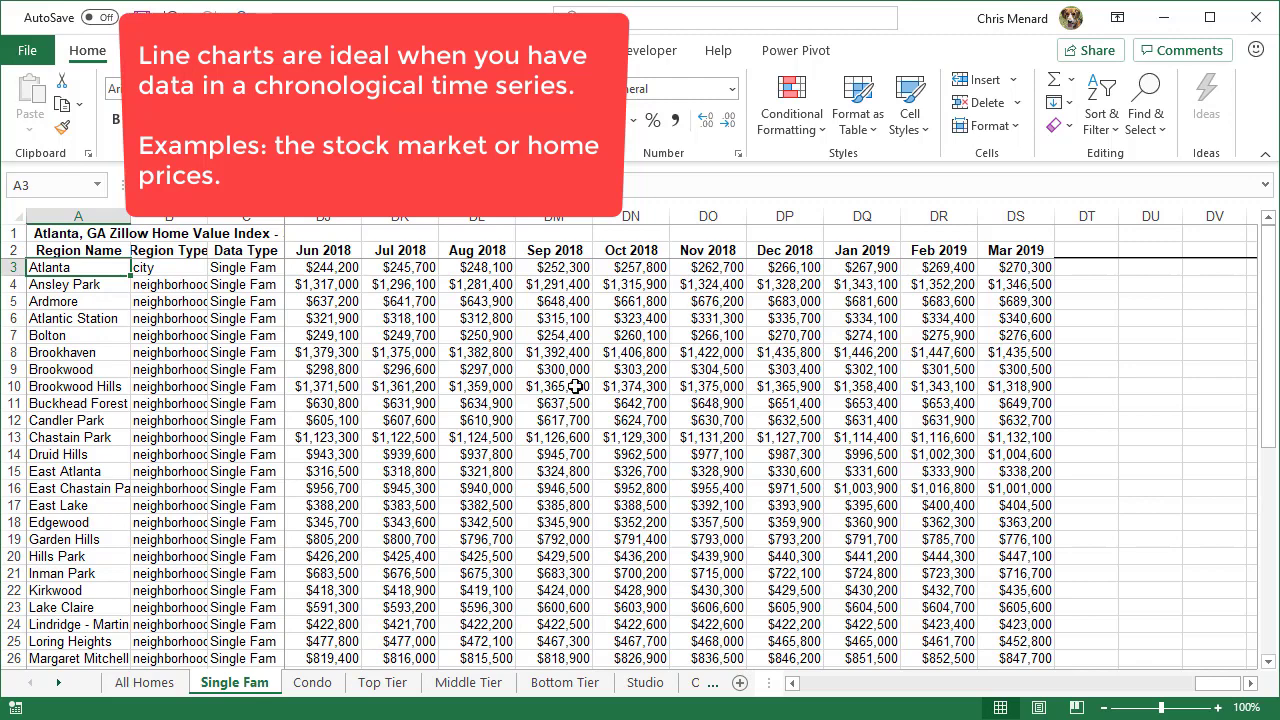
click(1250, 683)
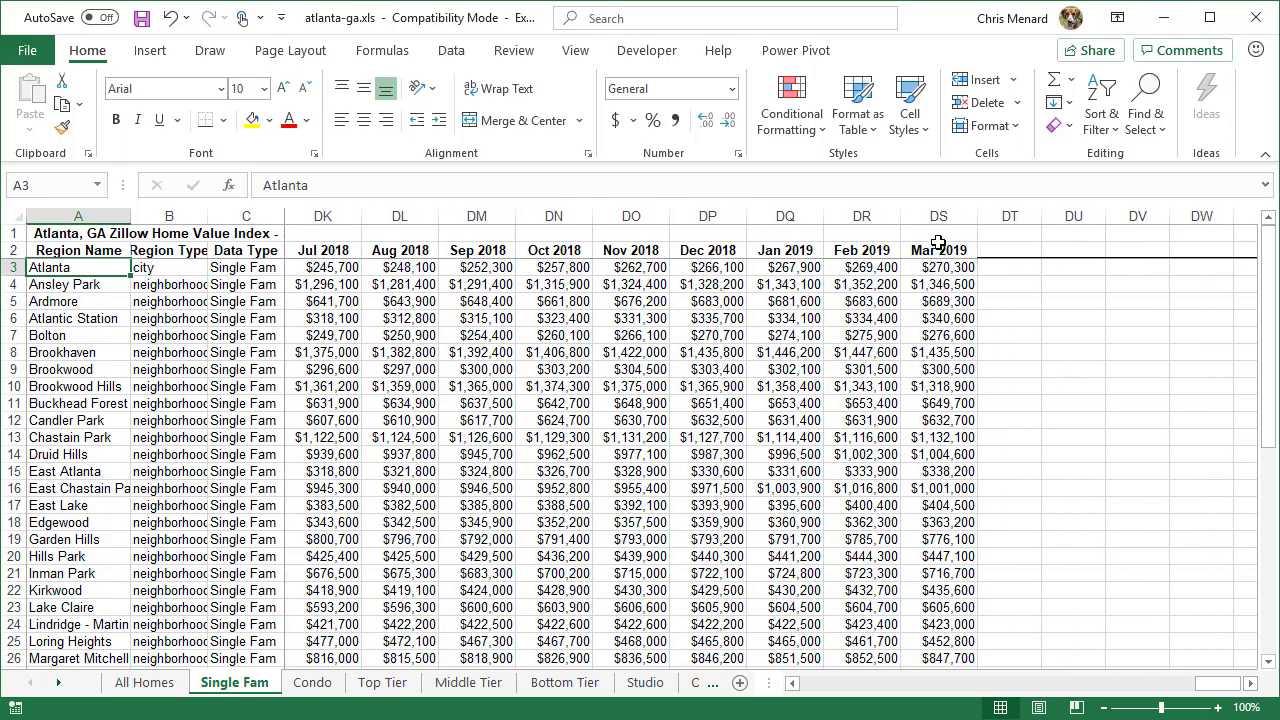
click(938, 250)
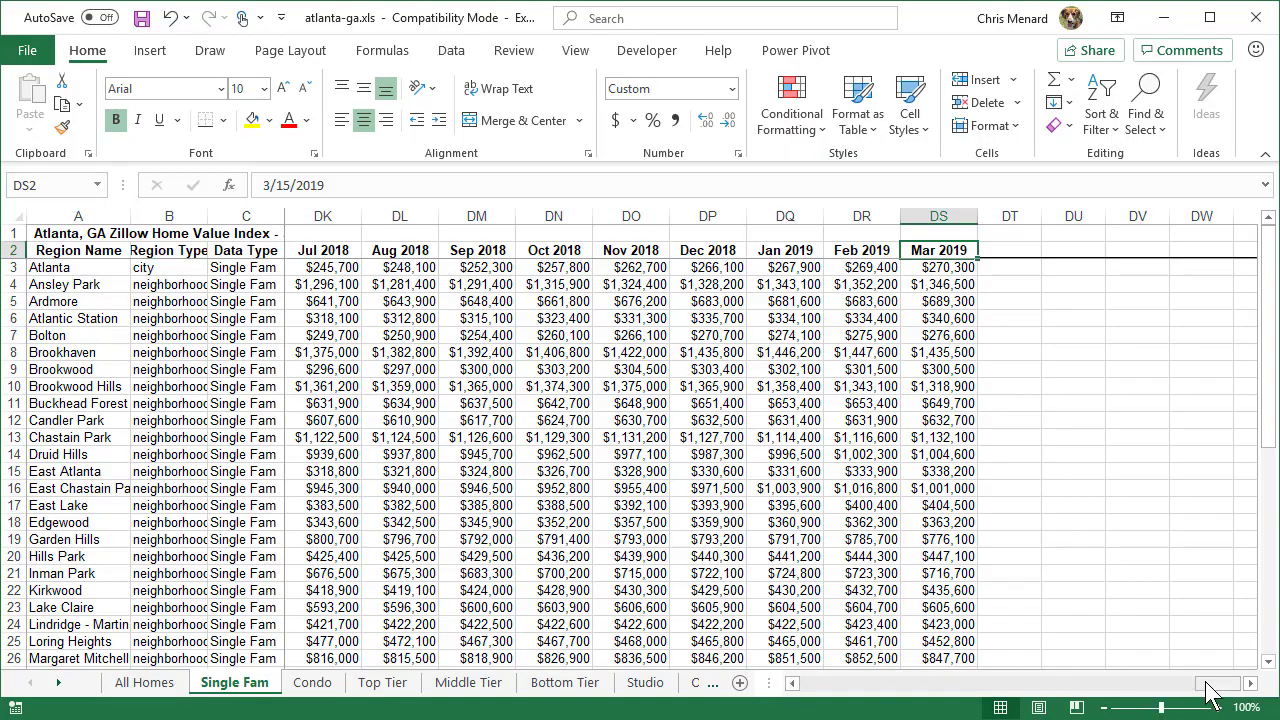
drag(1198, 690, 808, 691)
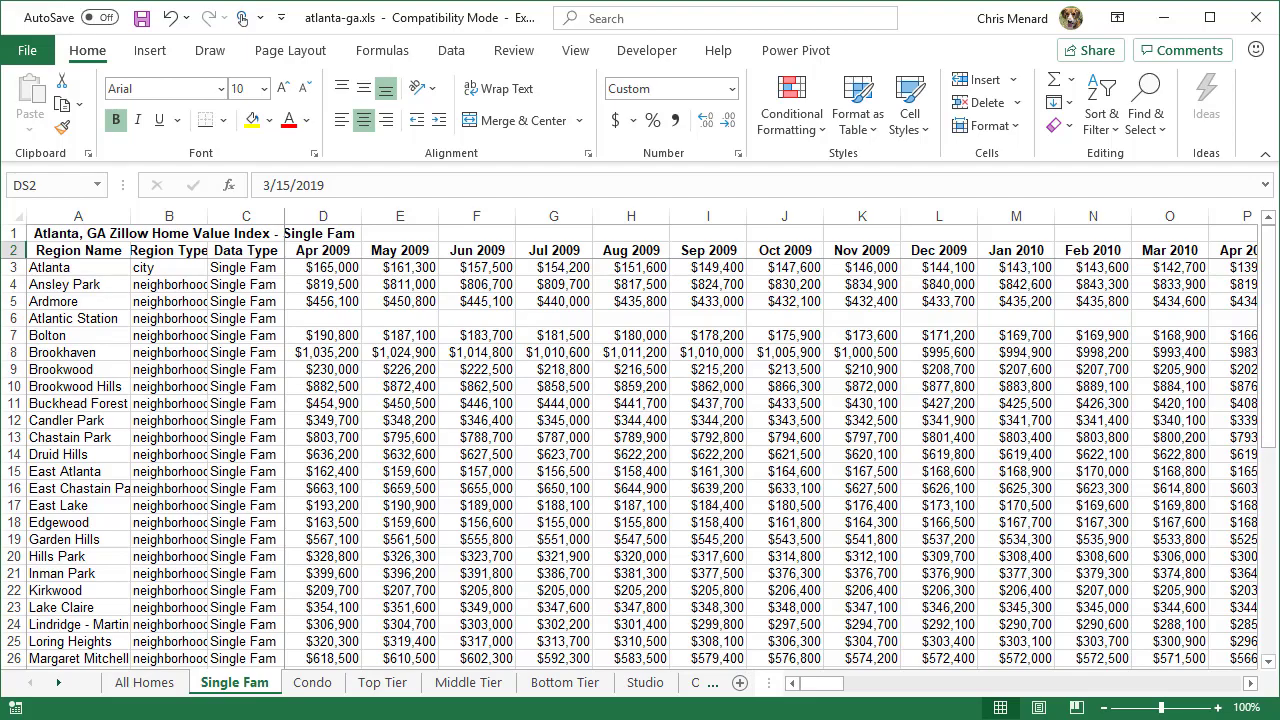
drag(820, 686, 1147, 706)
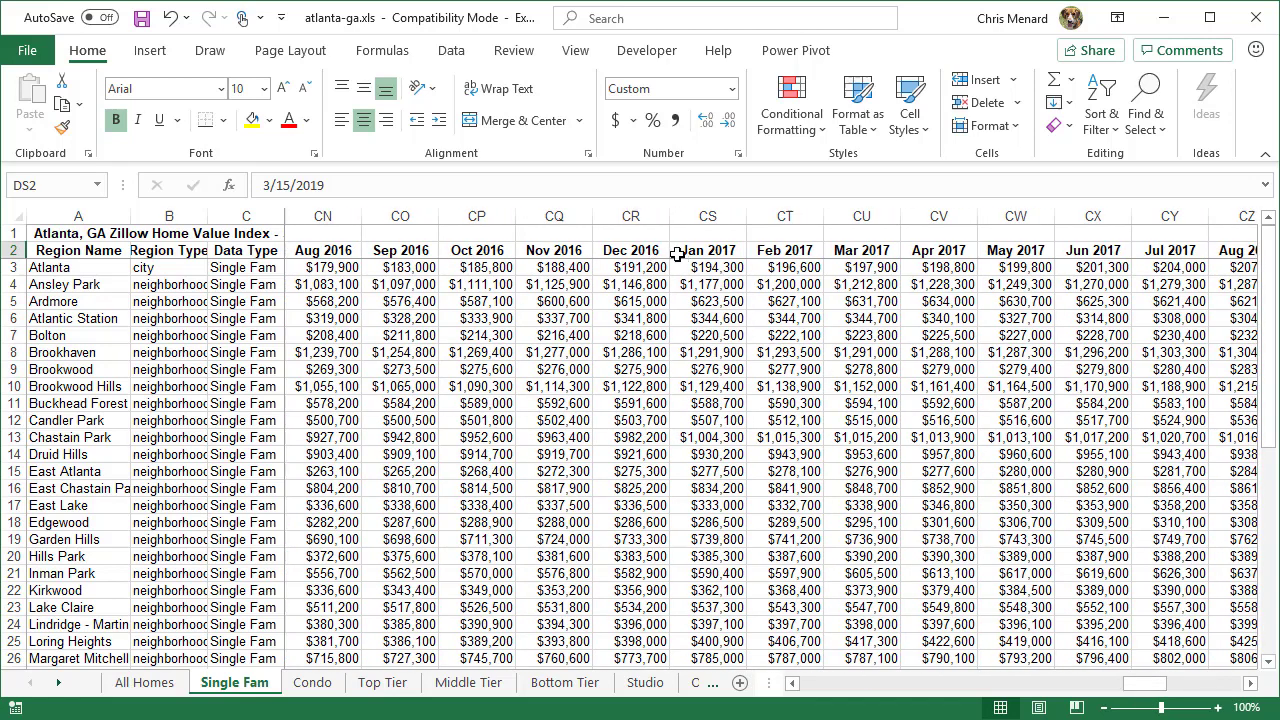
click(851, 253)
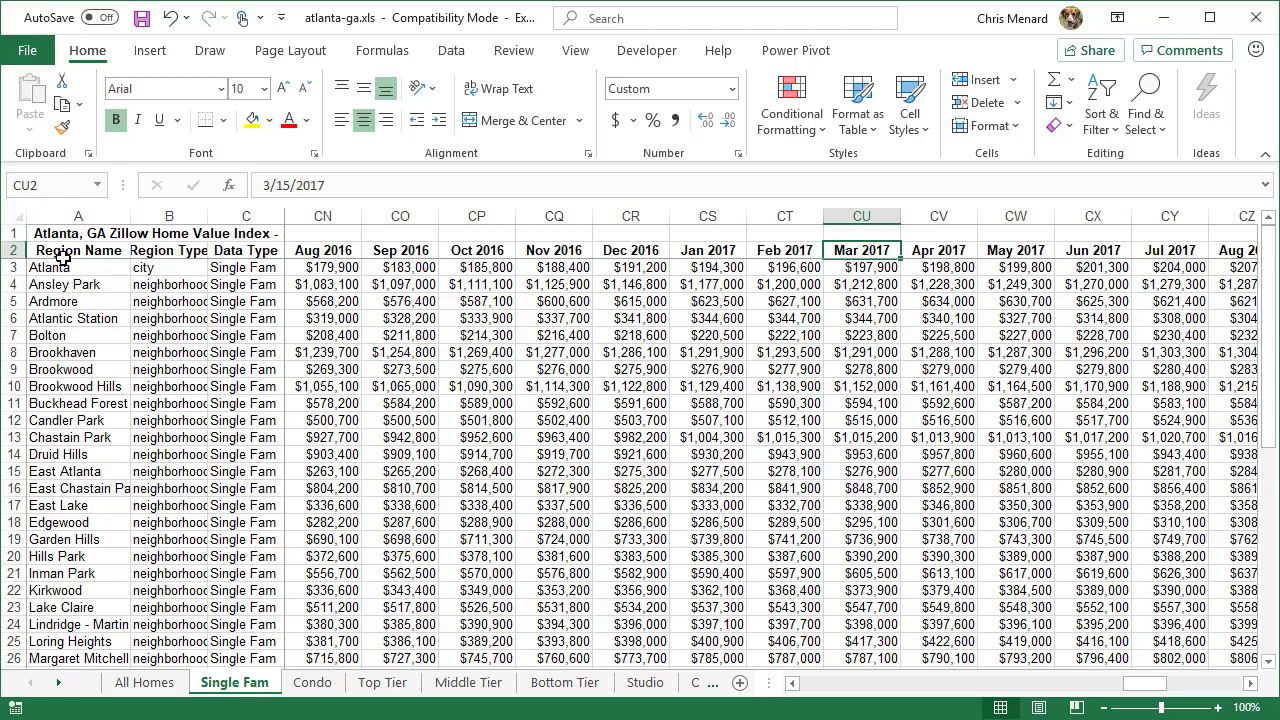
drag(62, 255, 70, 280)
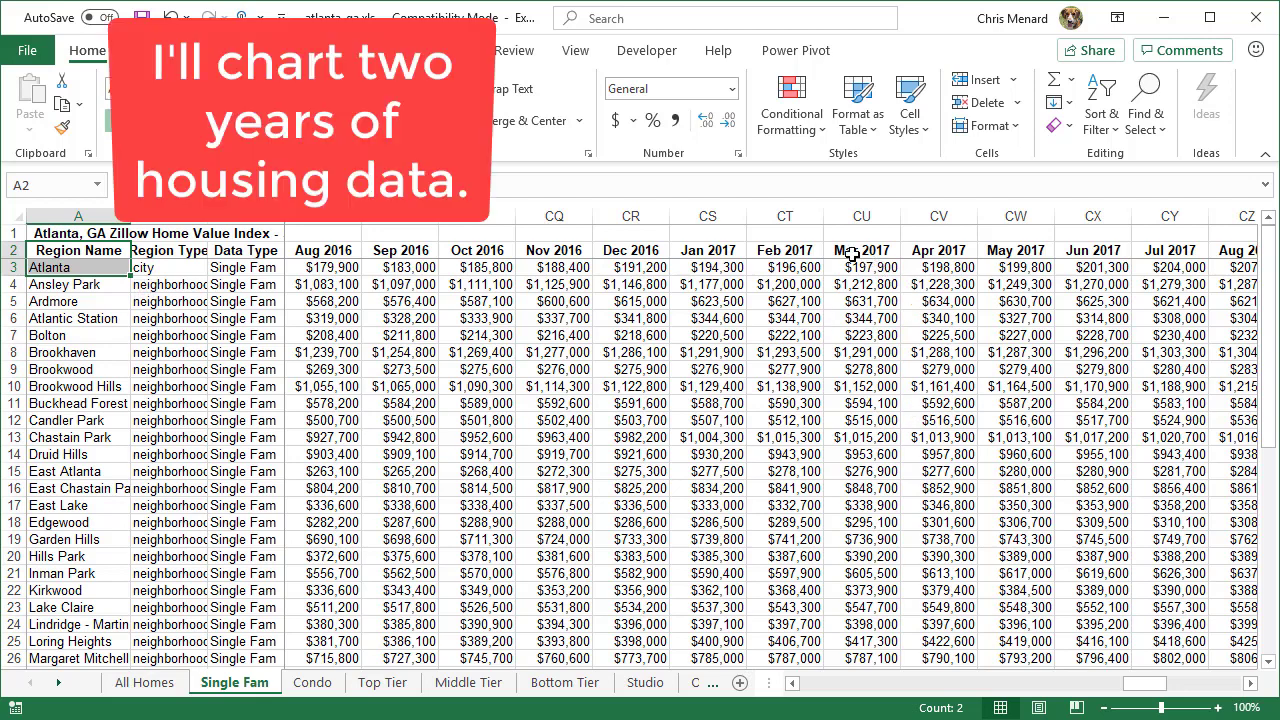
drag(852, 254, 1035, 268)
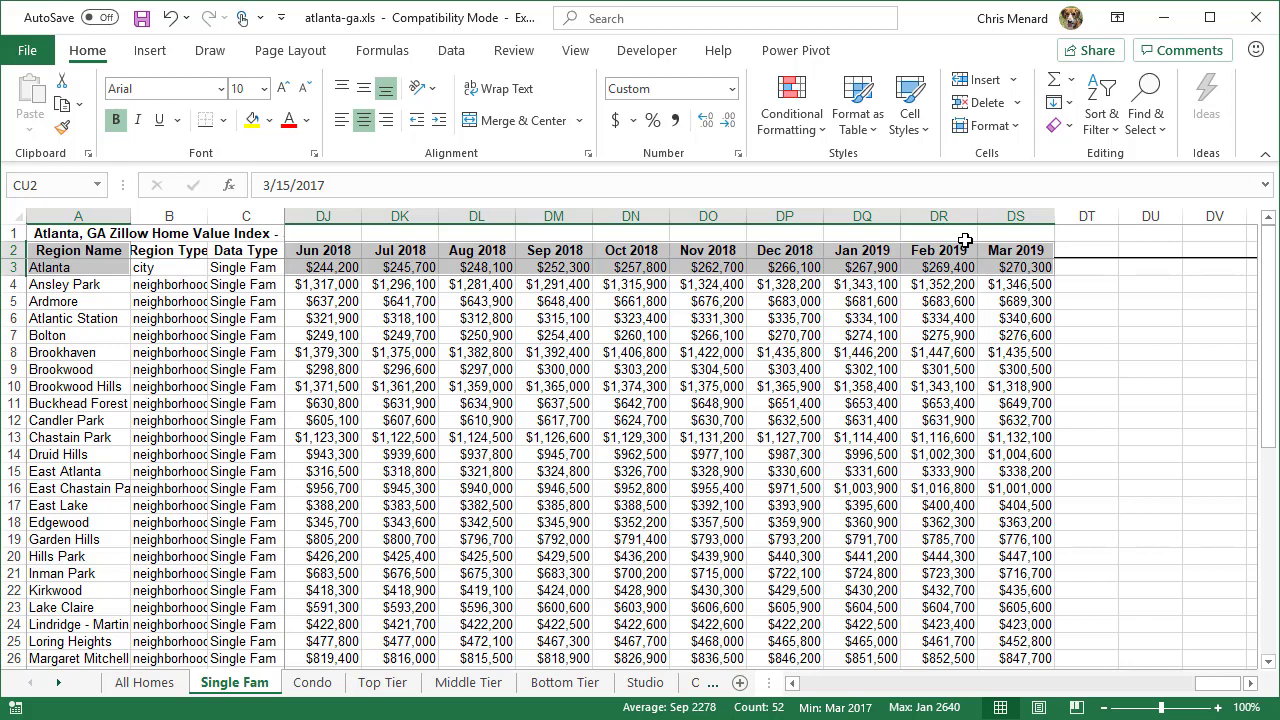
- Create a default chart of the selected Atlanta home values on its own chart sheet
click(152, 52)
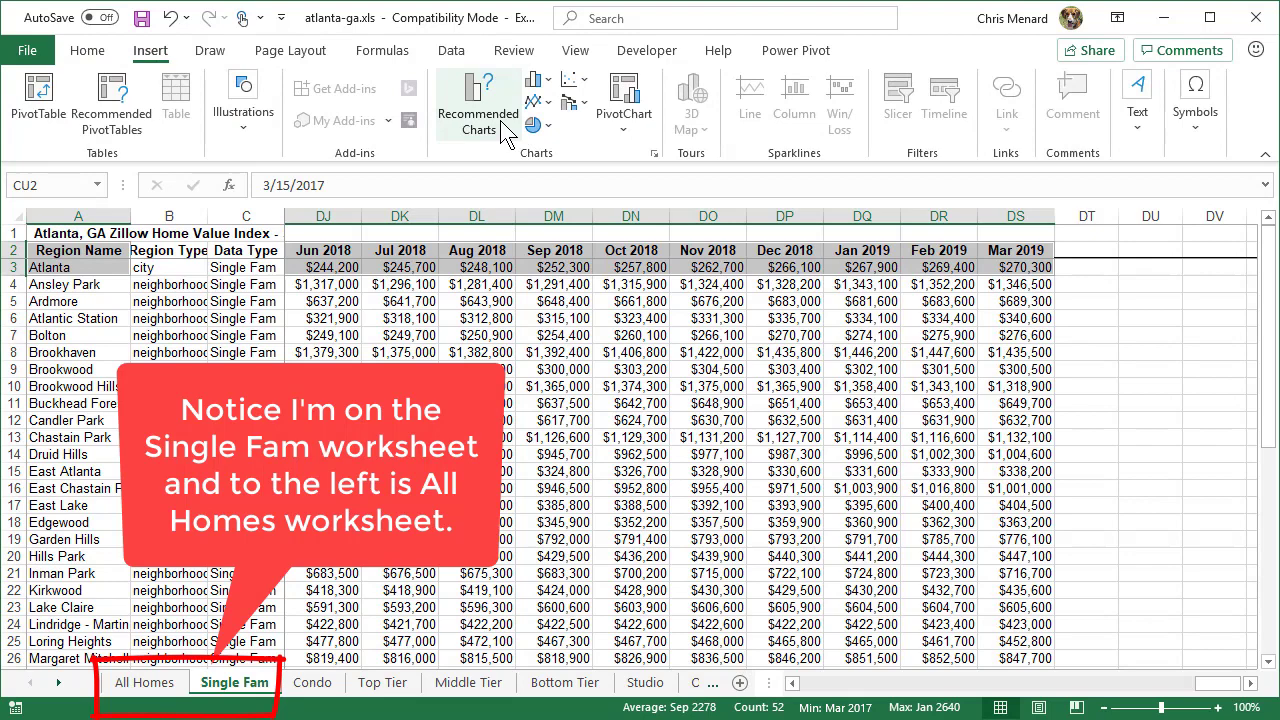
click(88, 52)
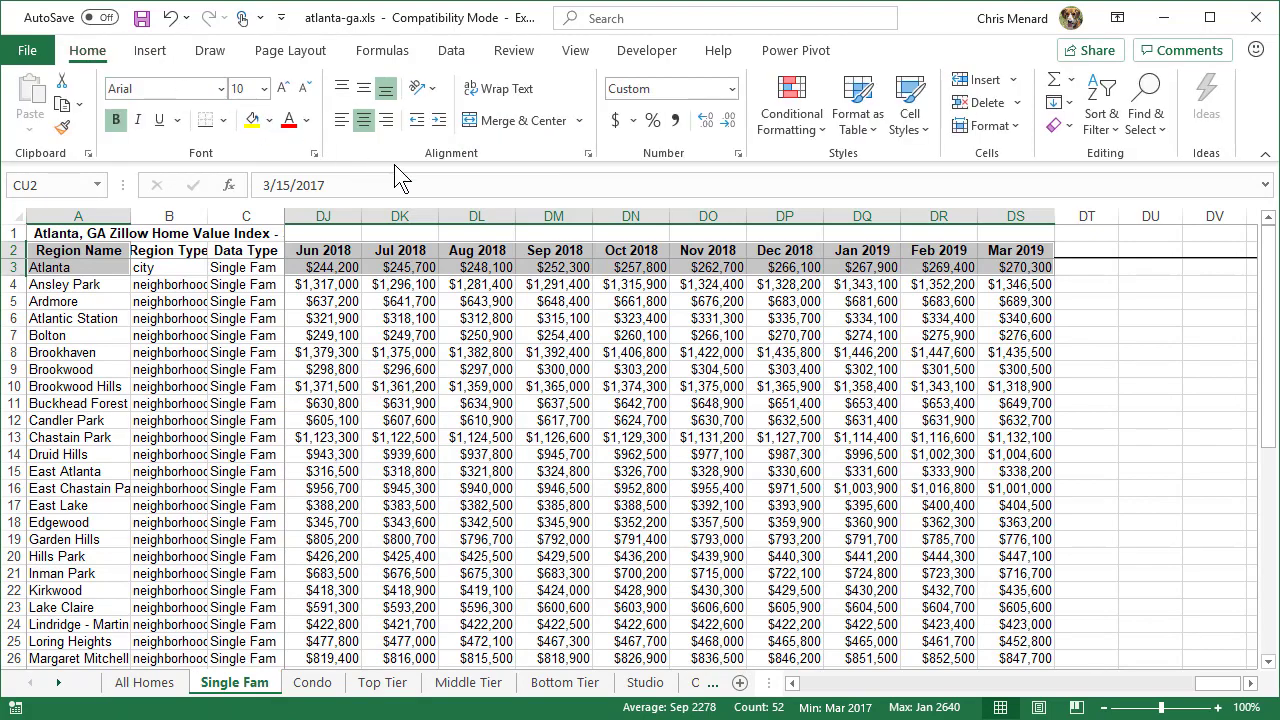
key(F11)
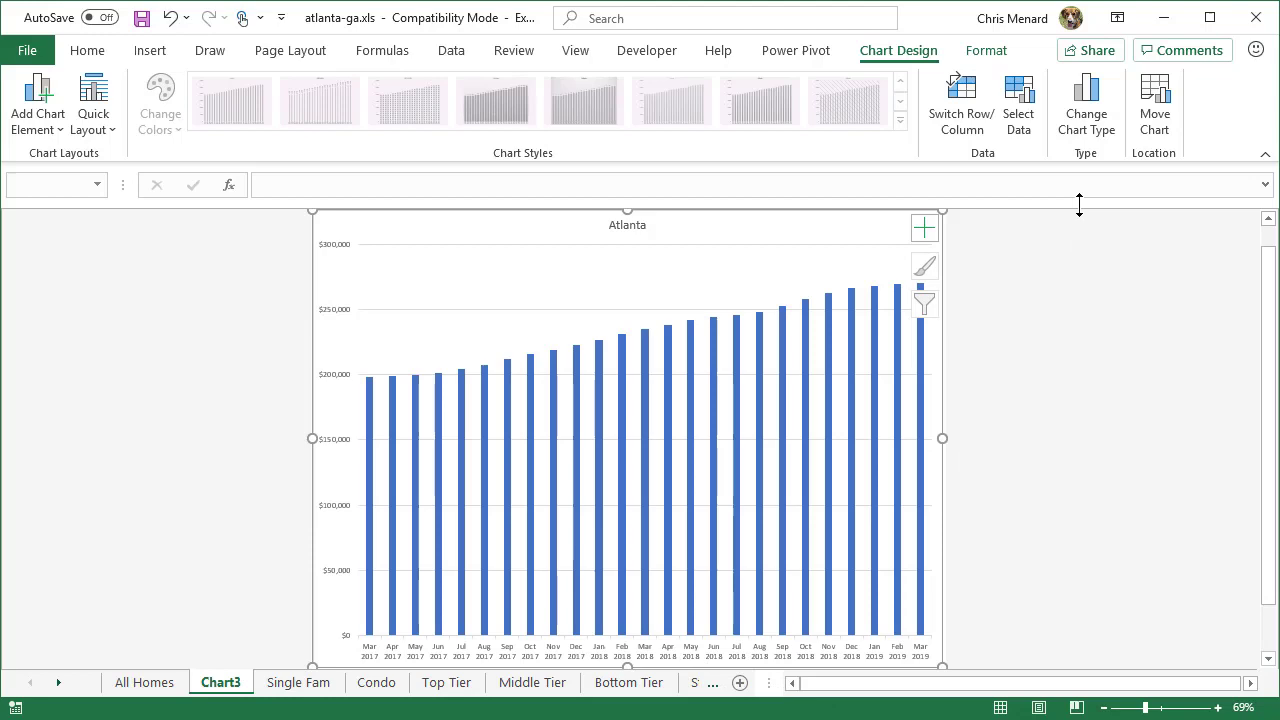
- Change the column chart to a basic Line chart and collapse the ribbon to enlarge the chart area
click(1086, 148)
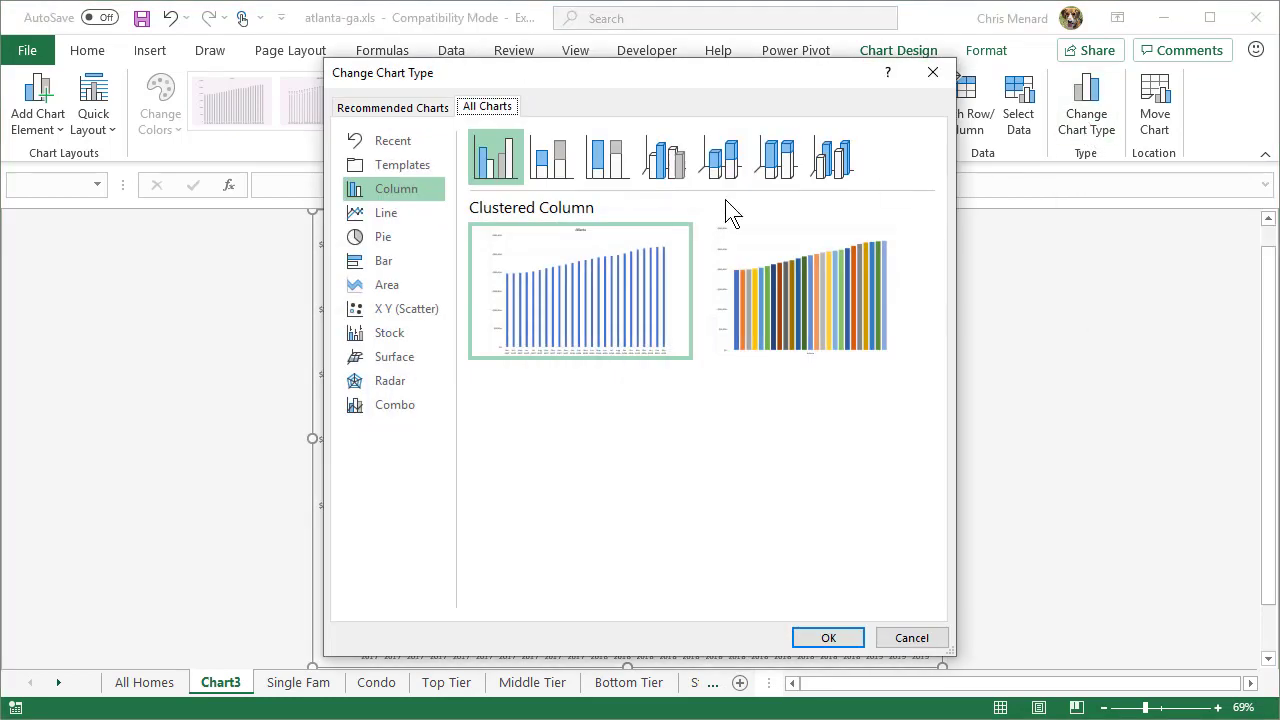
click(388, 214)
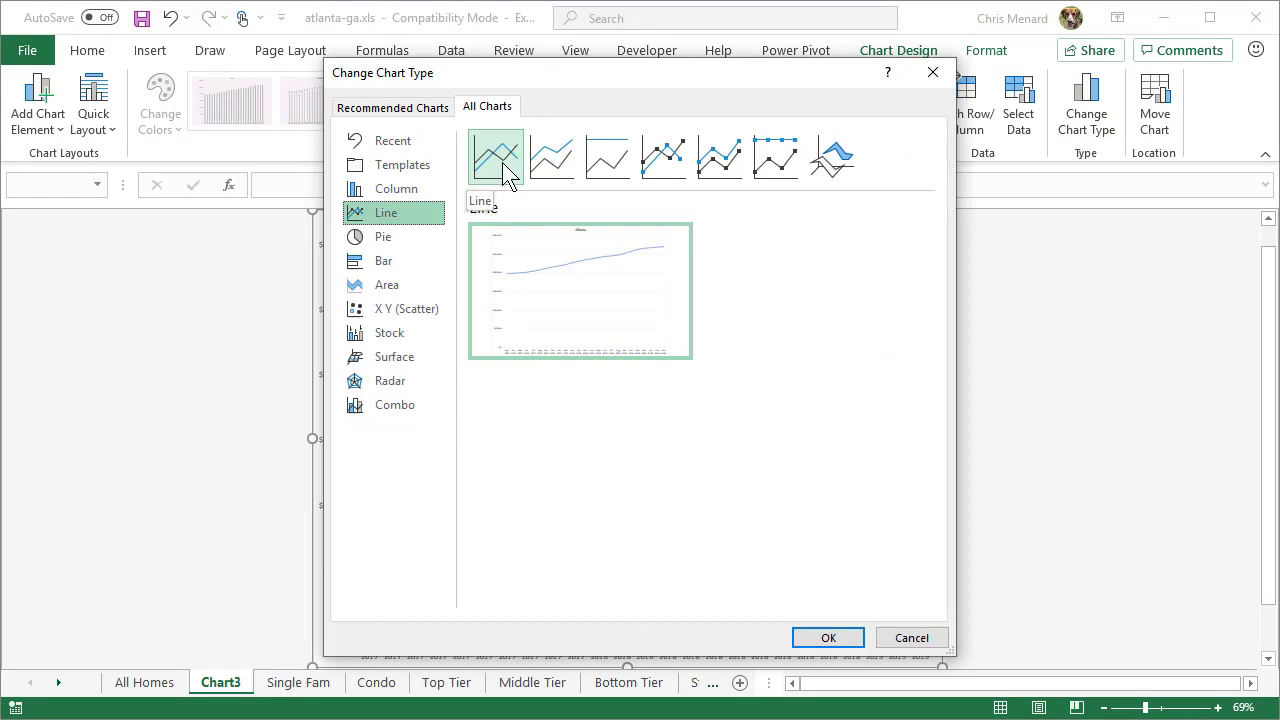
click(825, 636)
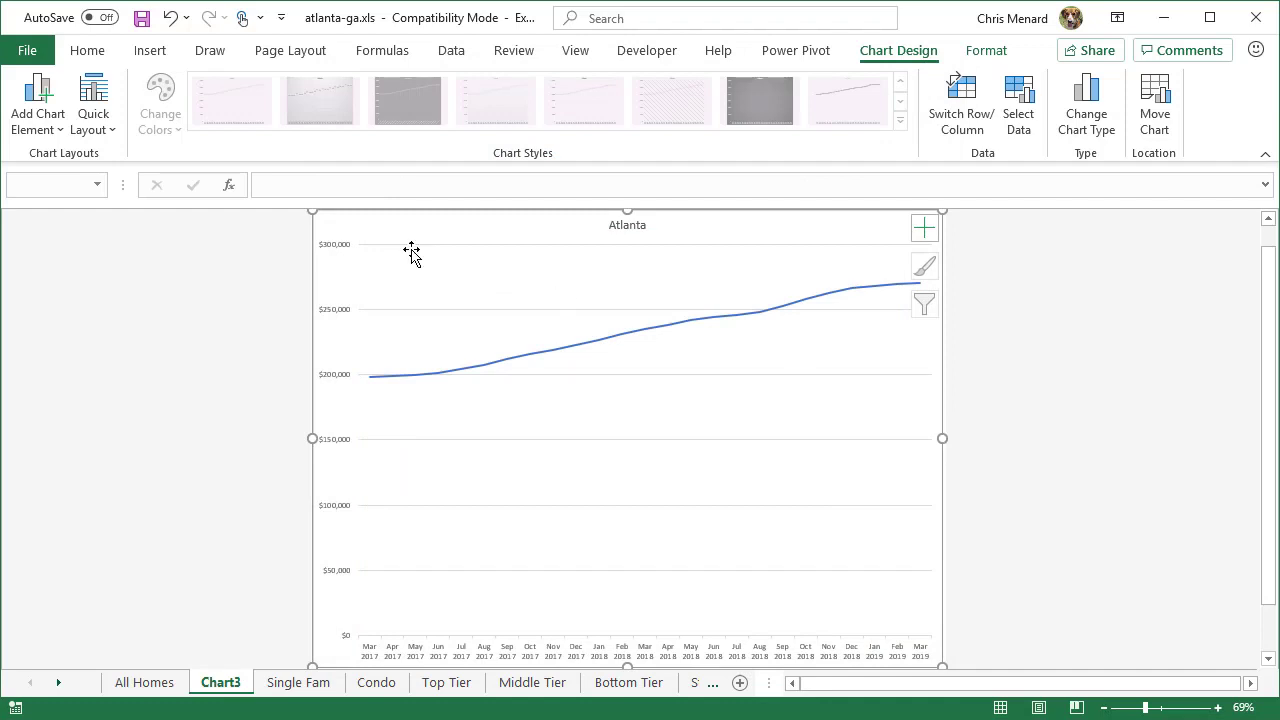
click(97, 58)
double_click(97, 58)
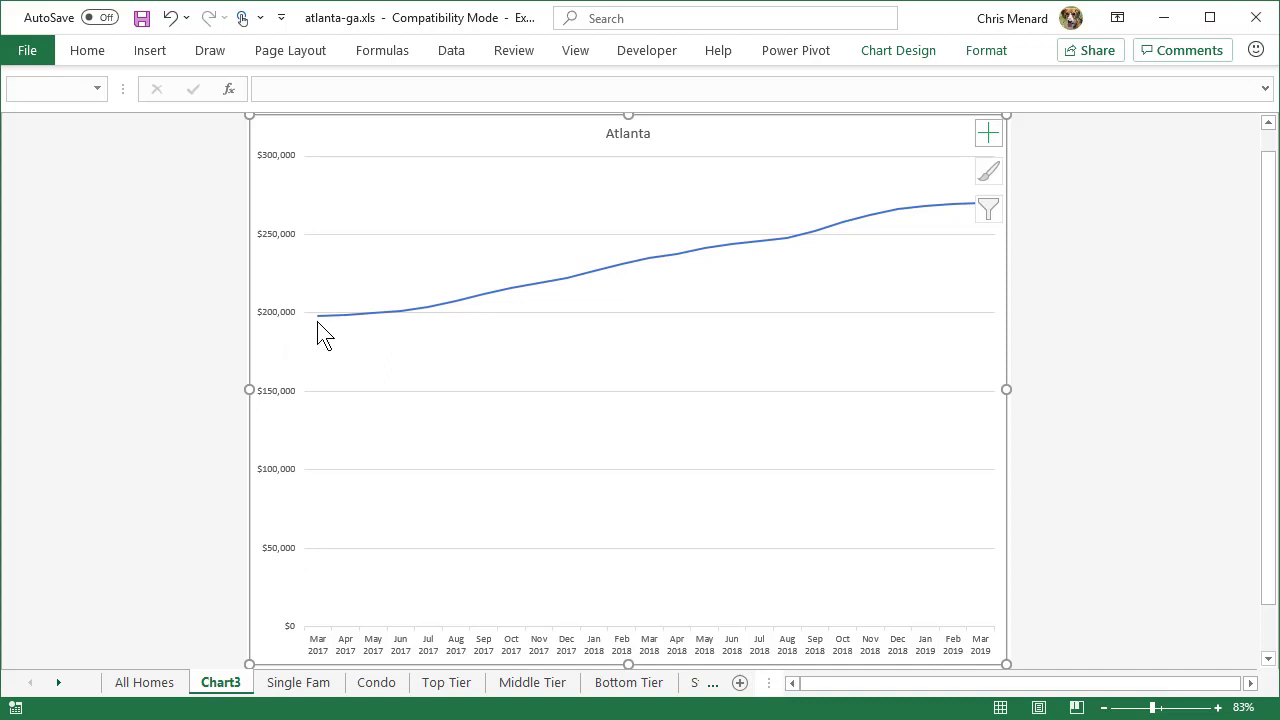
- Set the vertical axis minimum bound to 180000, compare it with the previous scale via undo and redo, and close the axis formatting
mouse_move(322, 332)
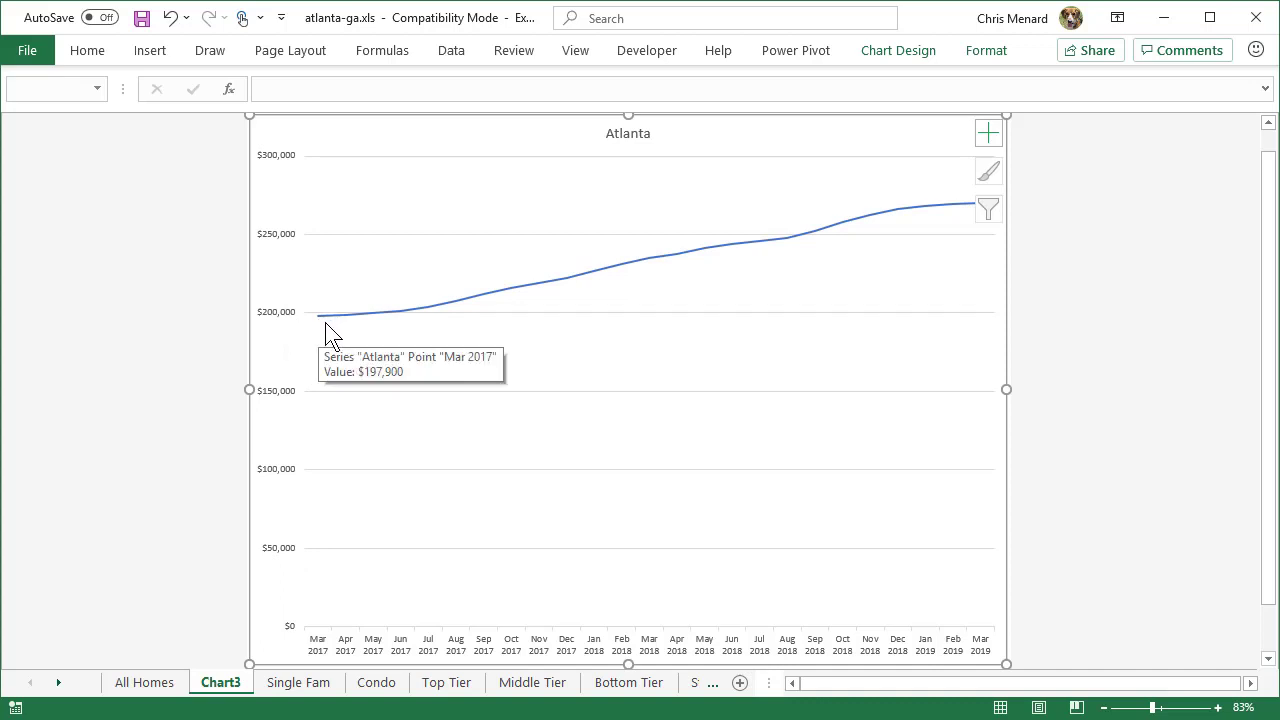
right_click(281, 250)
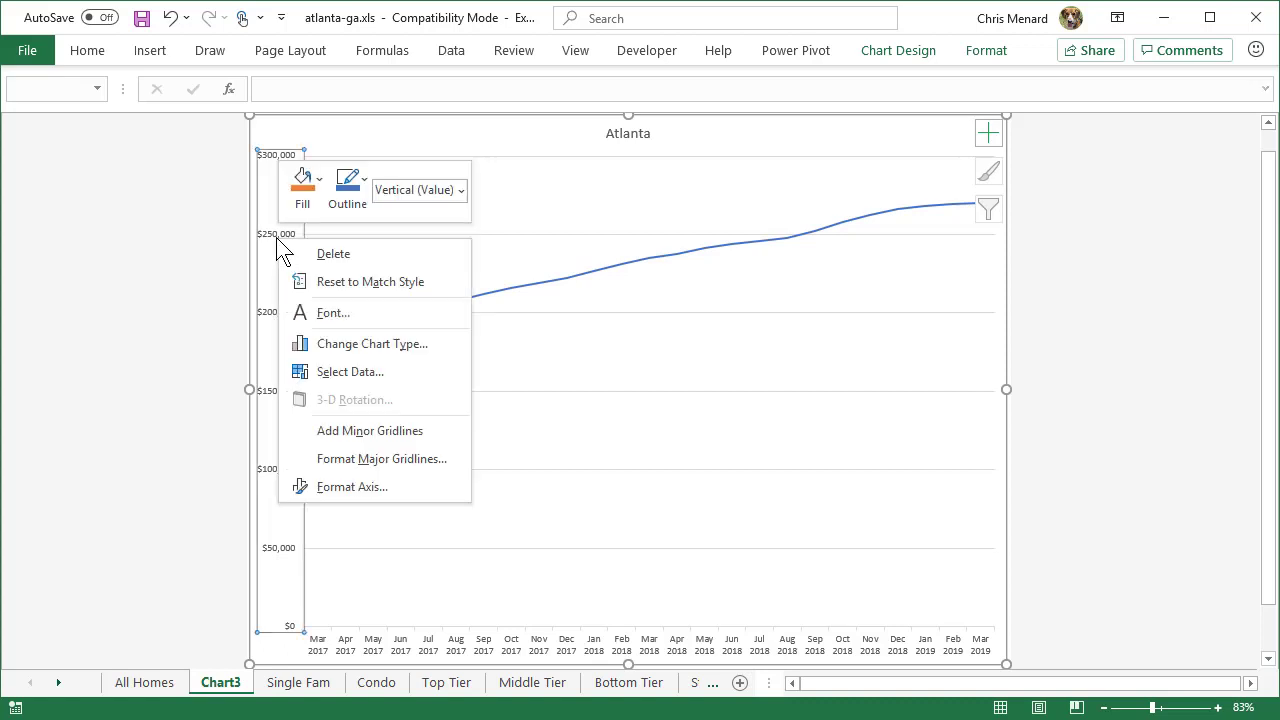
click(345, 485)
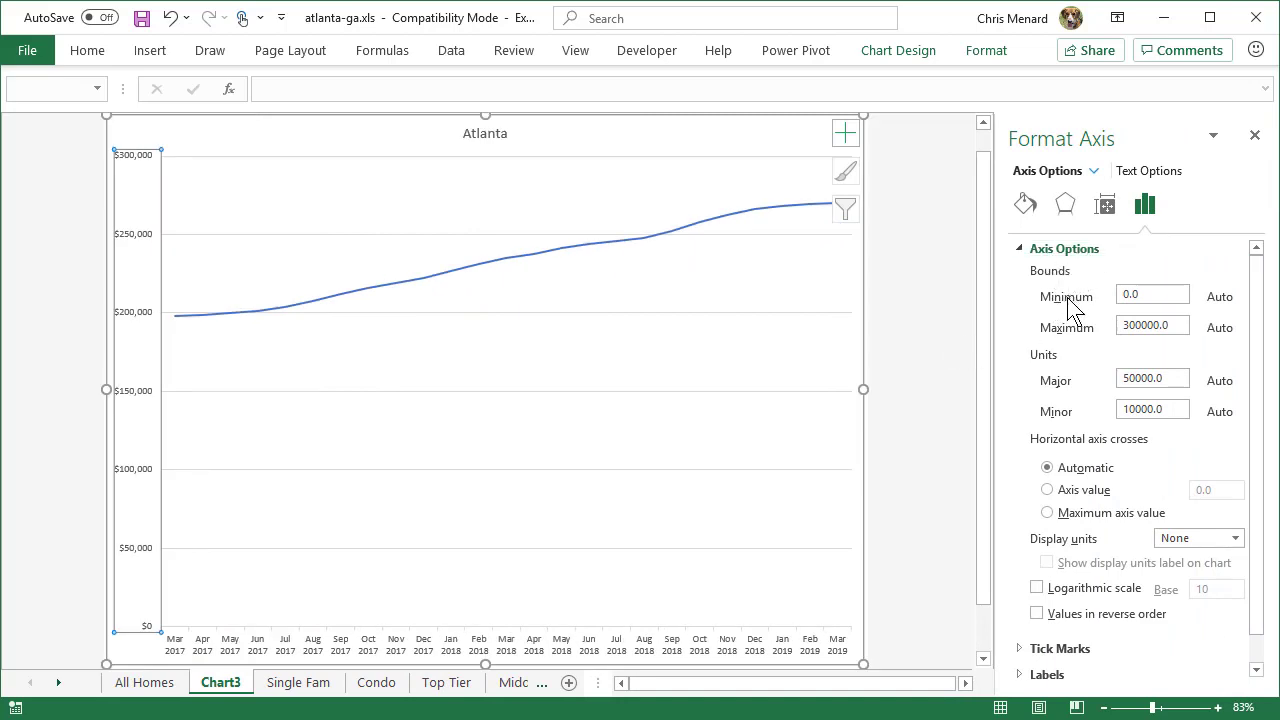
click(1146, 293)
text(180000)
click(1179, 325)
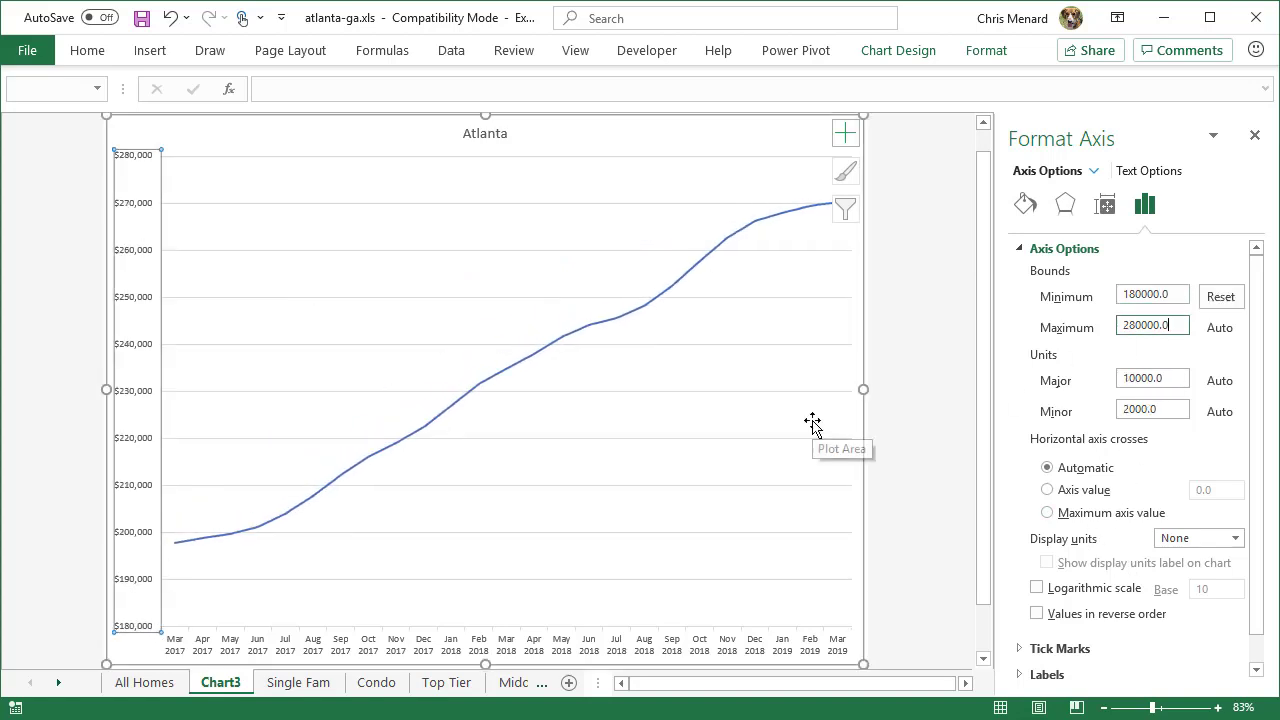
click(170, 25)
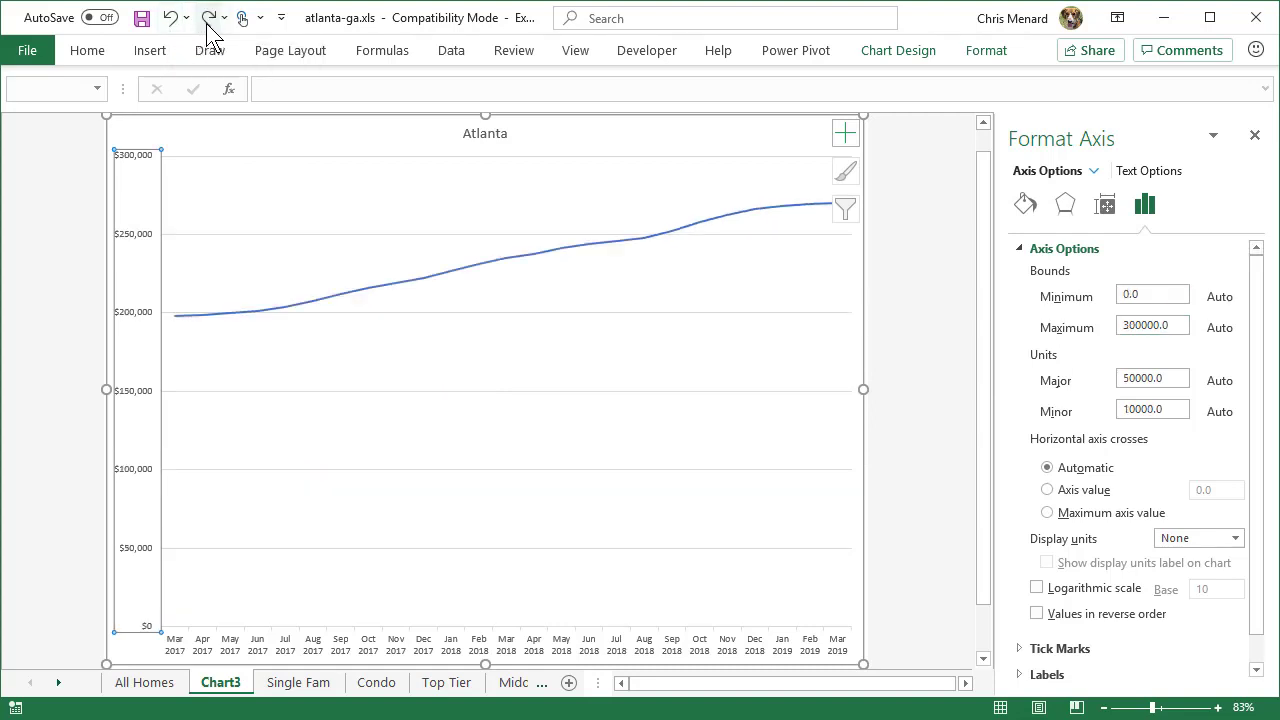
click(211, 30)
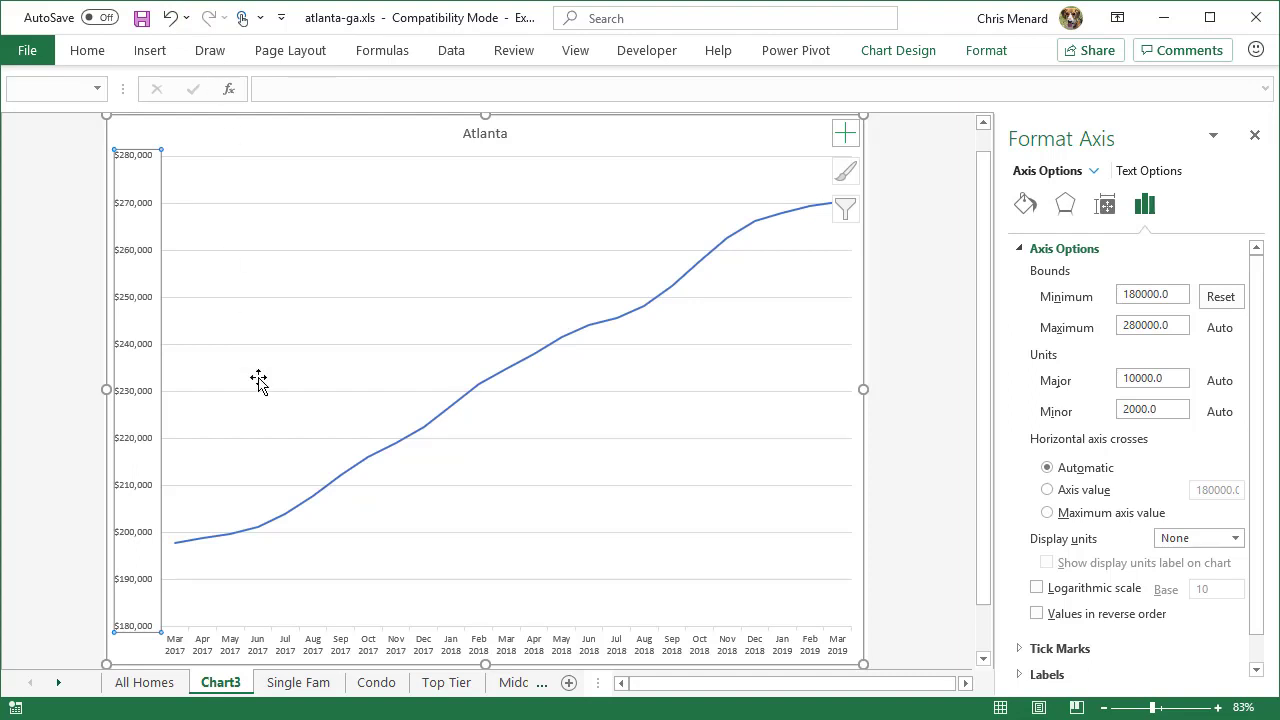
click(1255, 135)
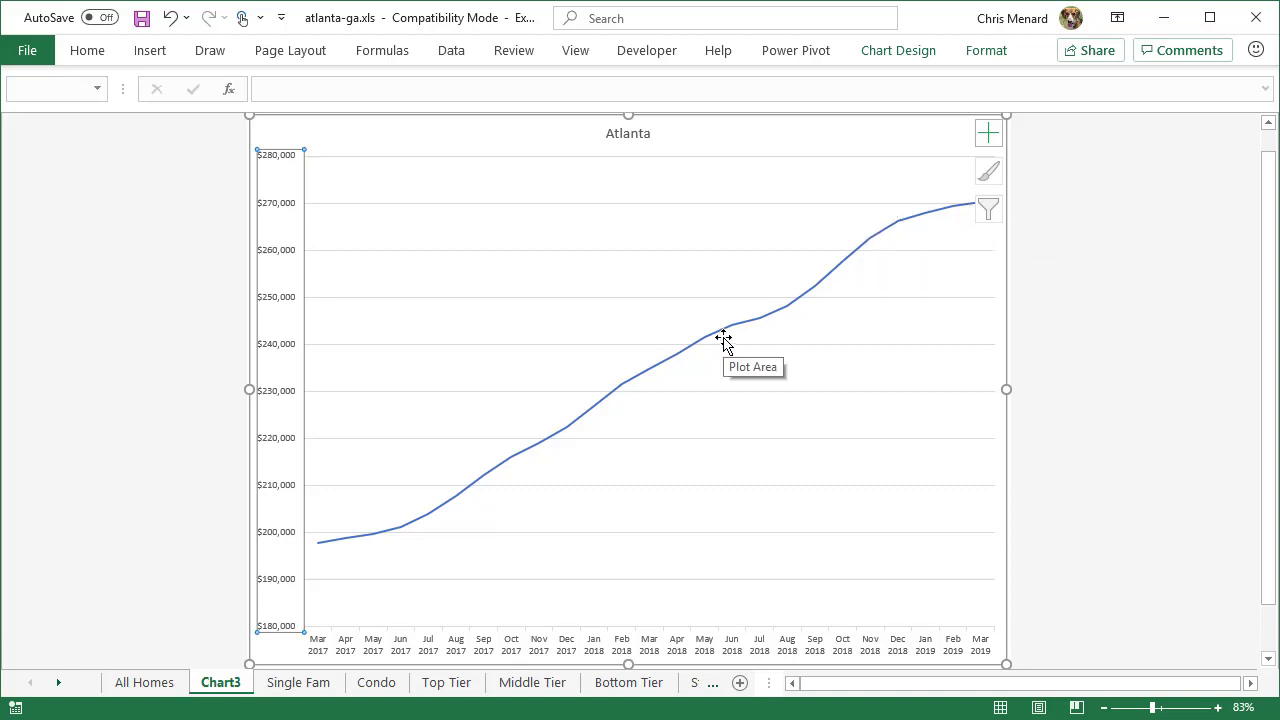
- Add Drop Lines from the Atlanta line down to the horizontal axis and deselect the chart
mouse_move(727, 333)
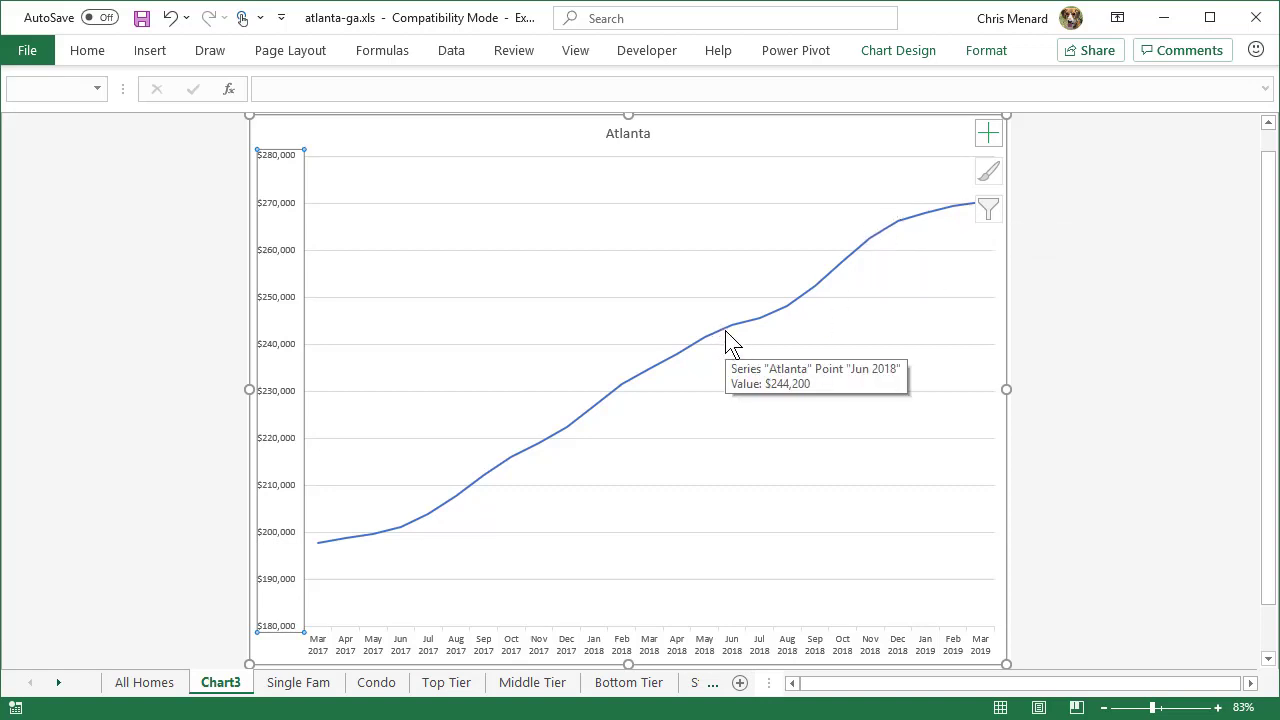
click(988, 138)
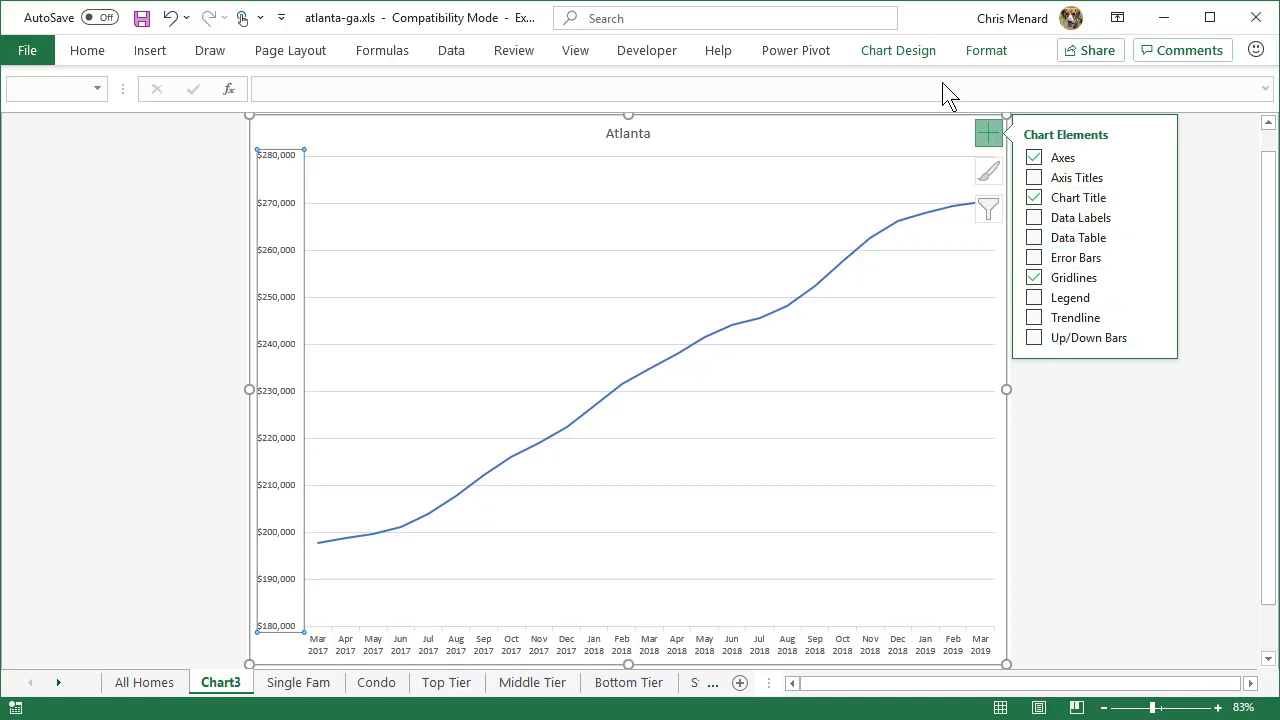
click(898, 51)
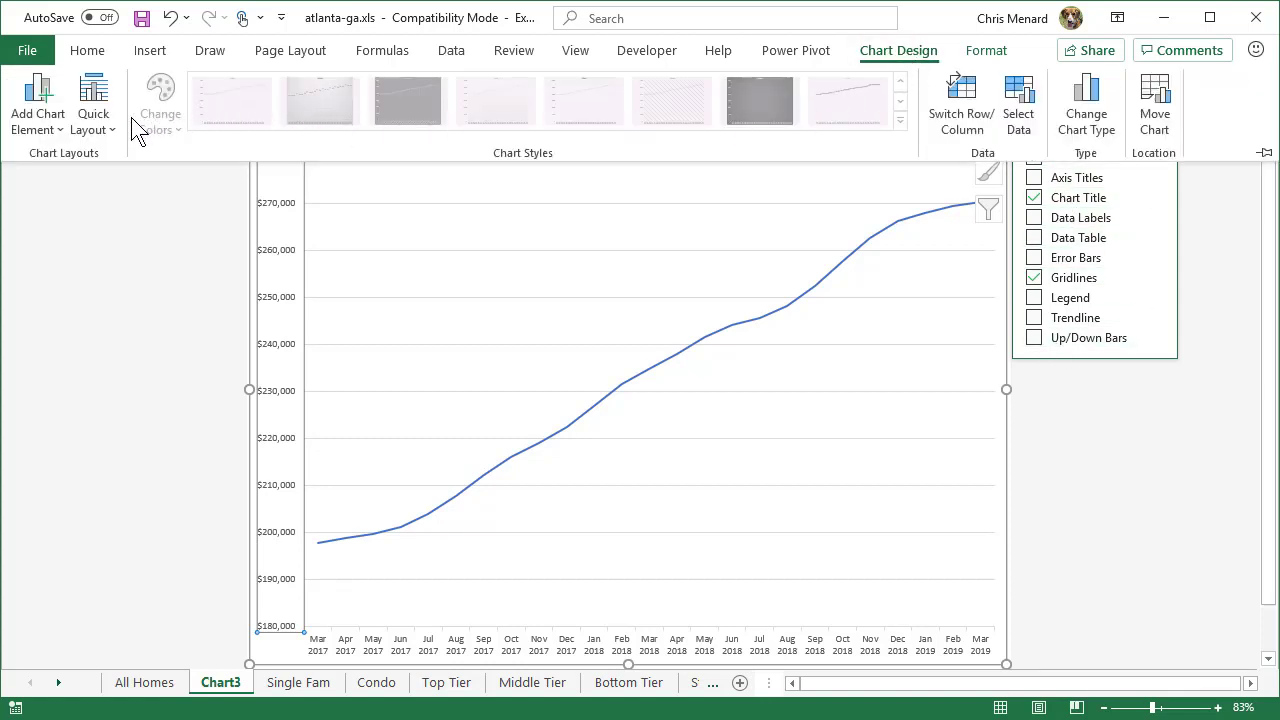
click(40, 126)
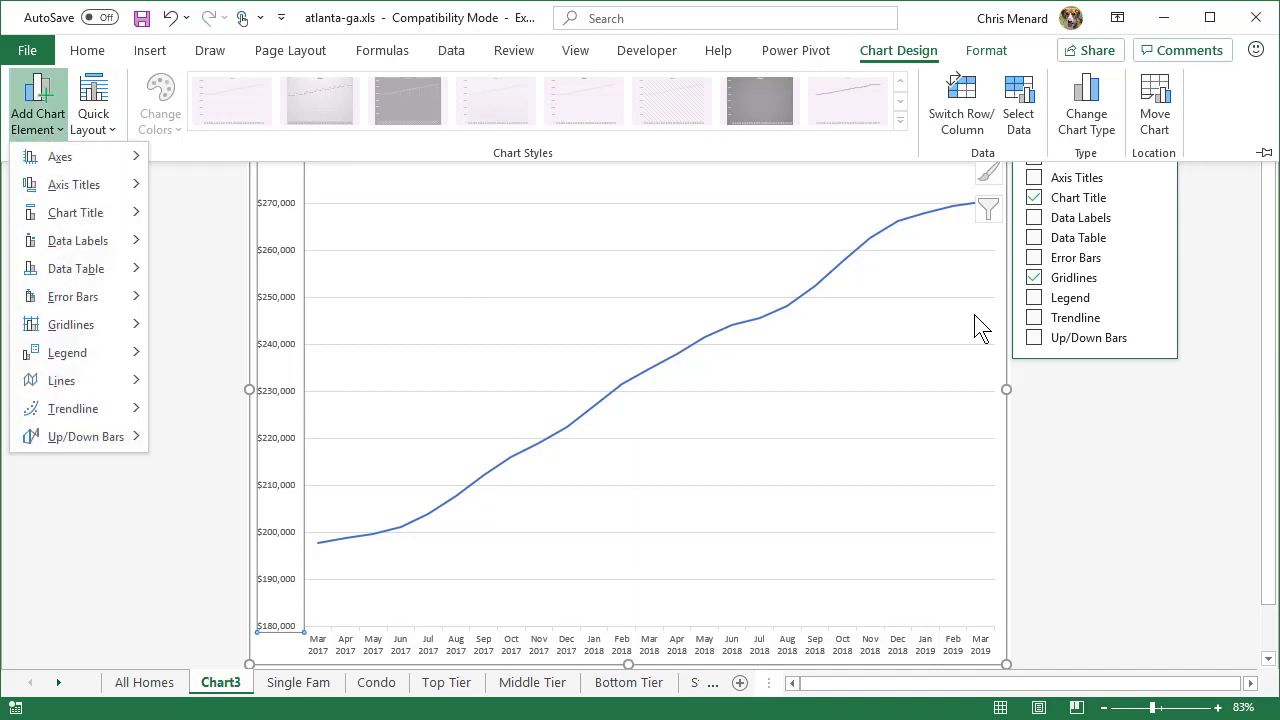
scroll(1205, 270, up, 1)
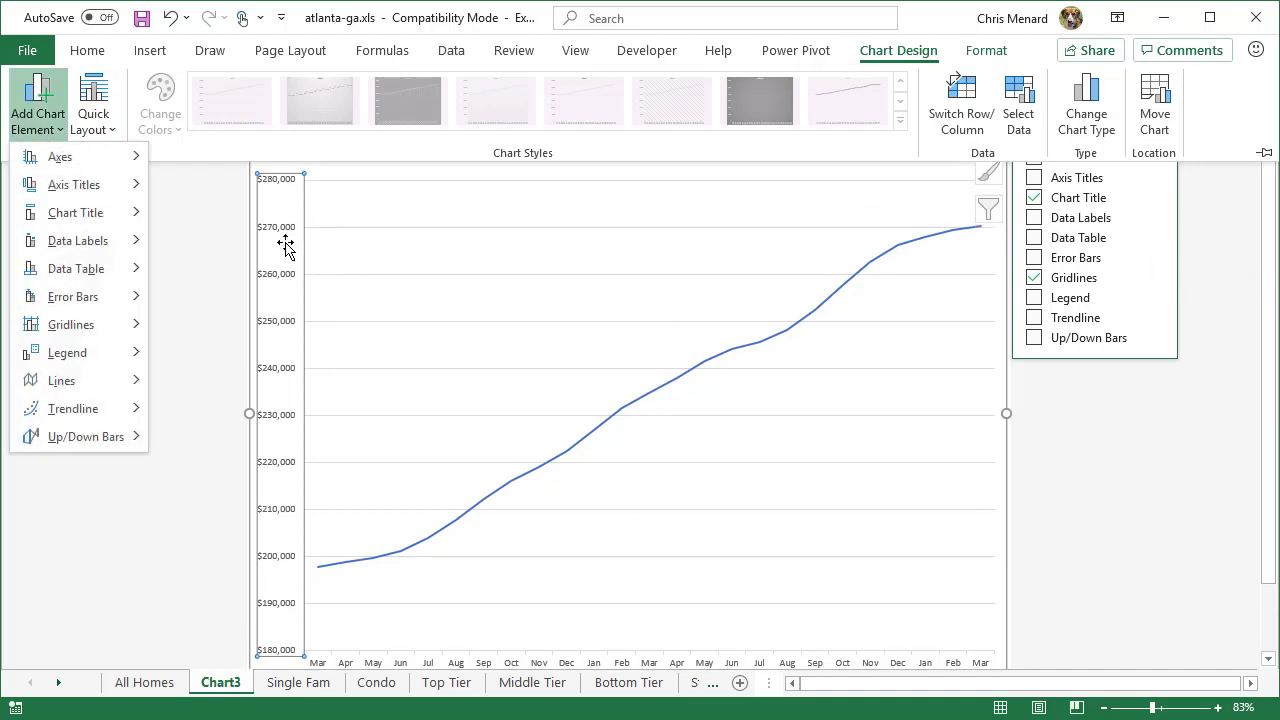
mouse_move(65, 157)
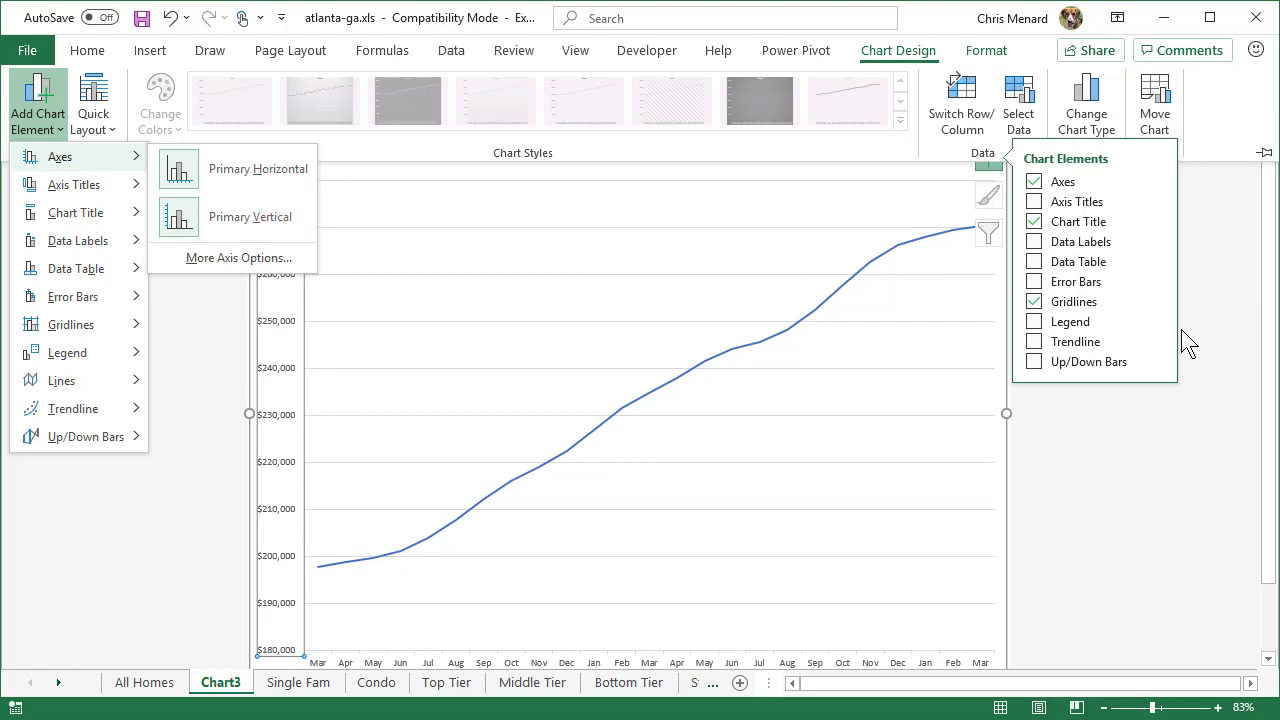
mouse_move(75, 193)
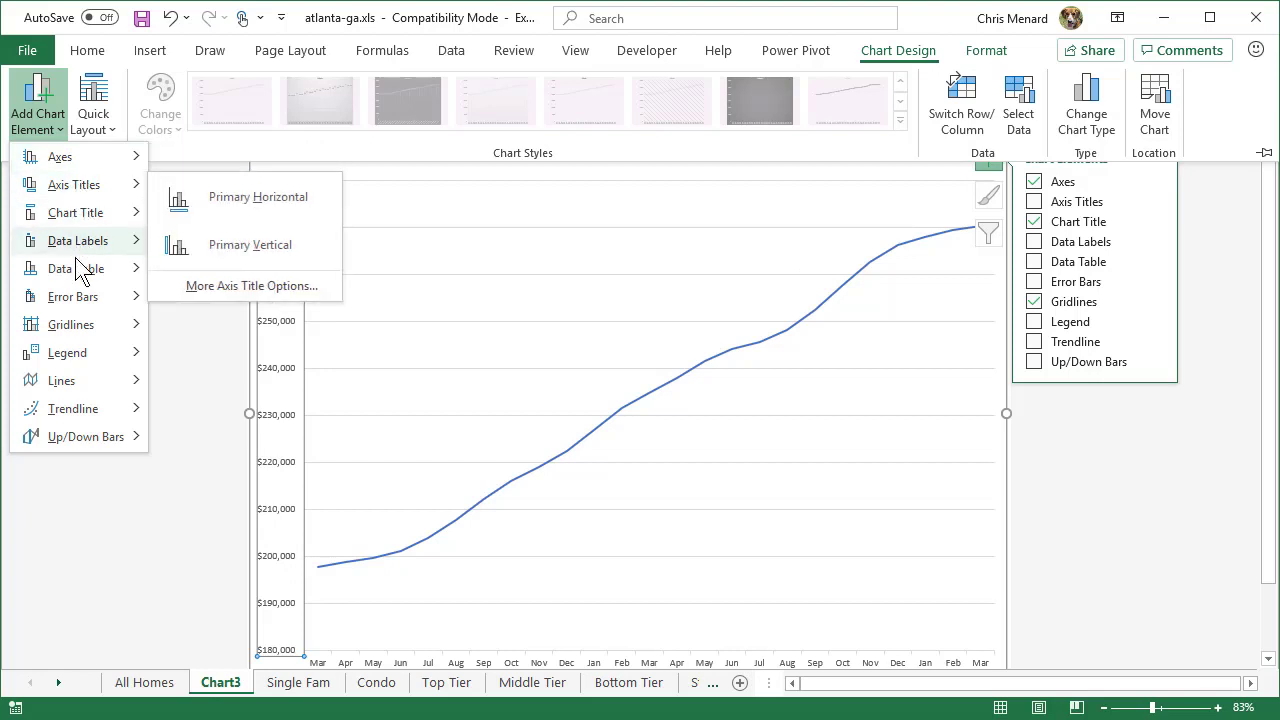
mouse_move(72, 380)
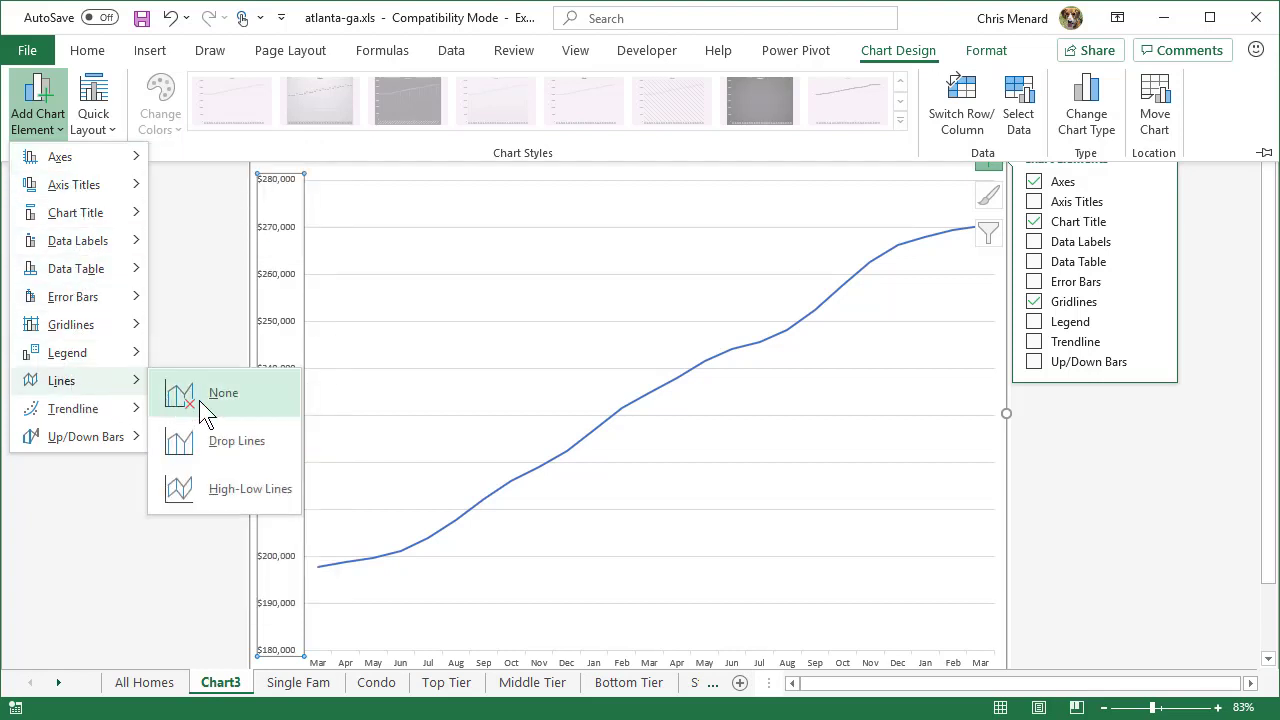
click(240, 443)
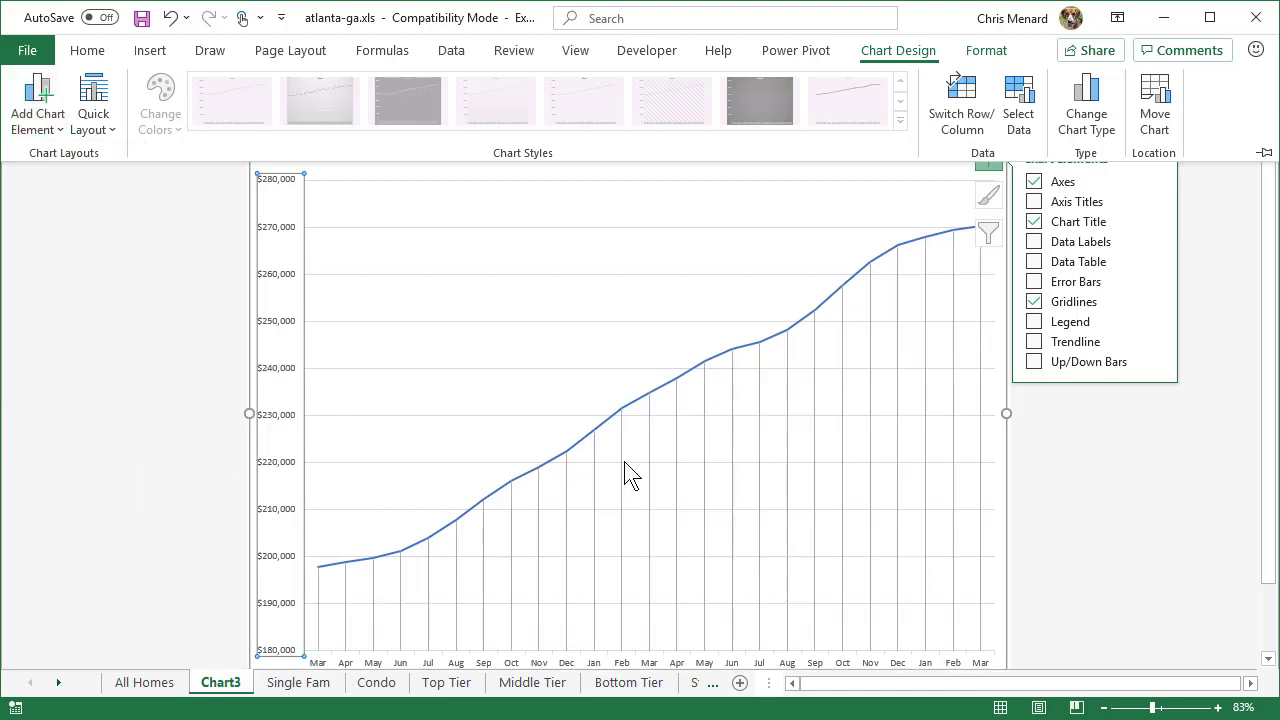
click(1142, 434)
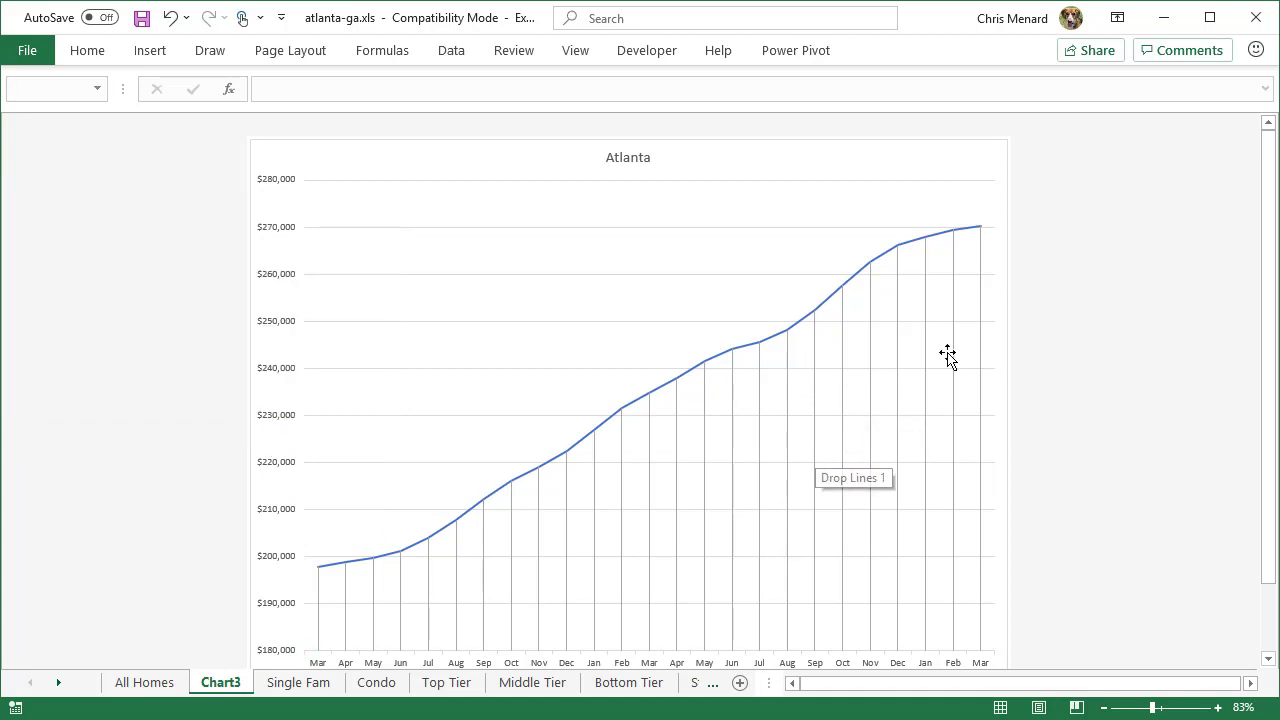
scroll(948, 355, down, 1)
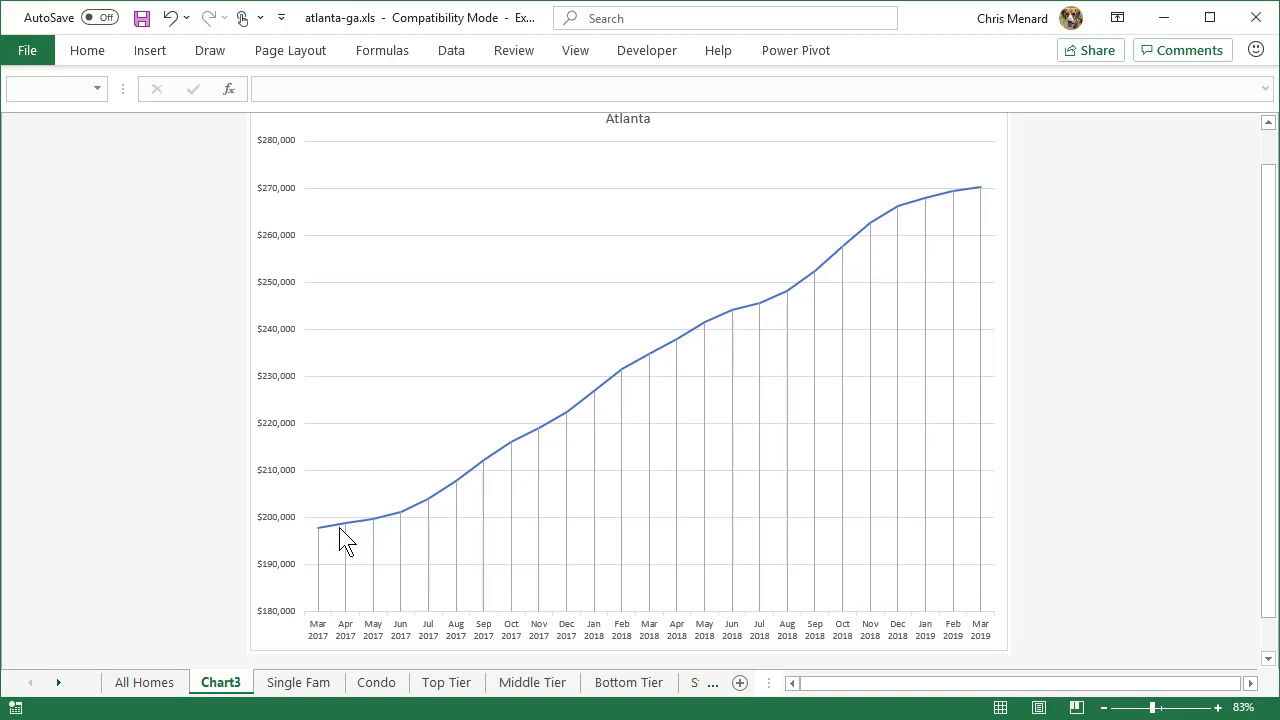
mouse_move(336, 545)
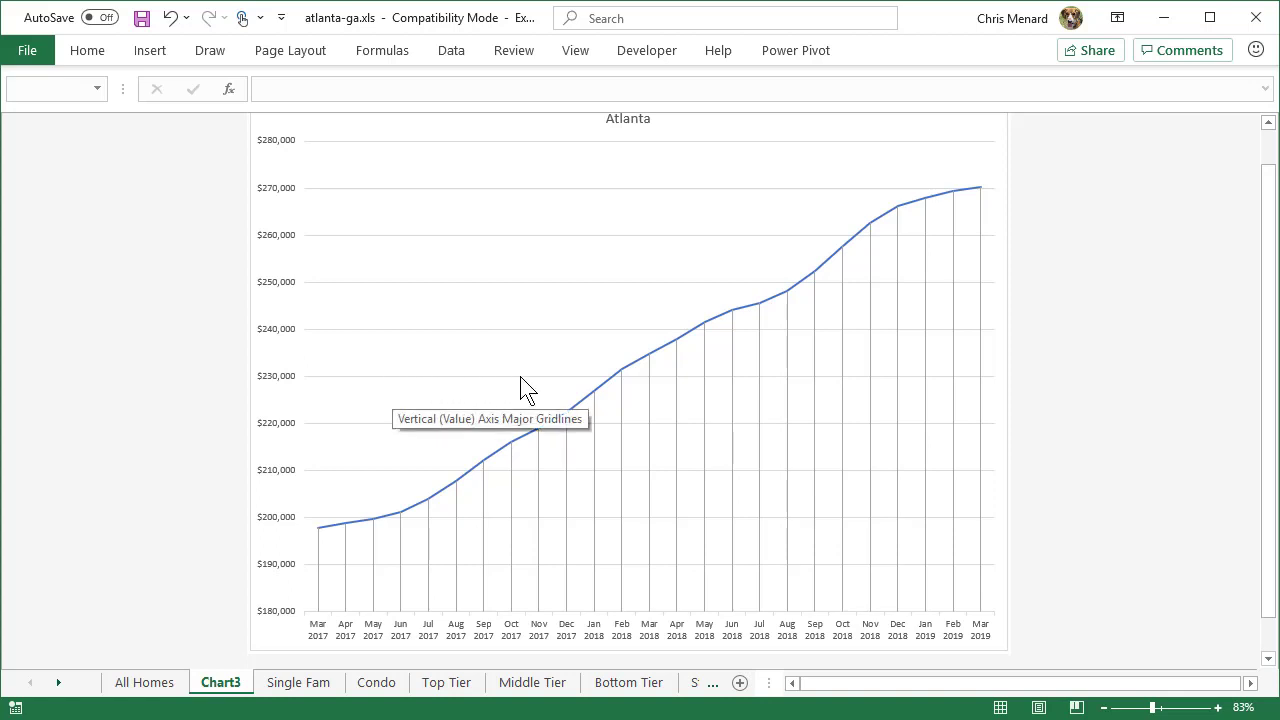
scroll(985, 160, up, 1)
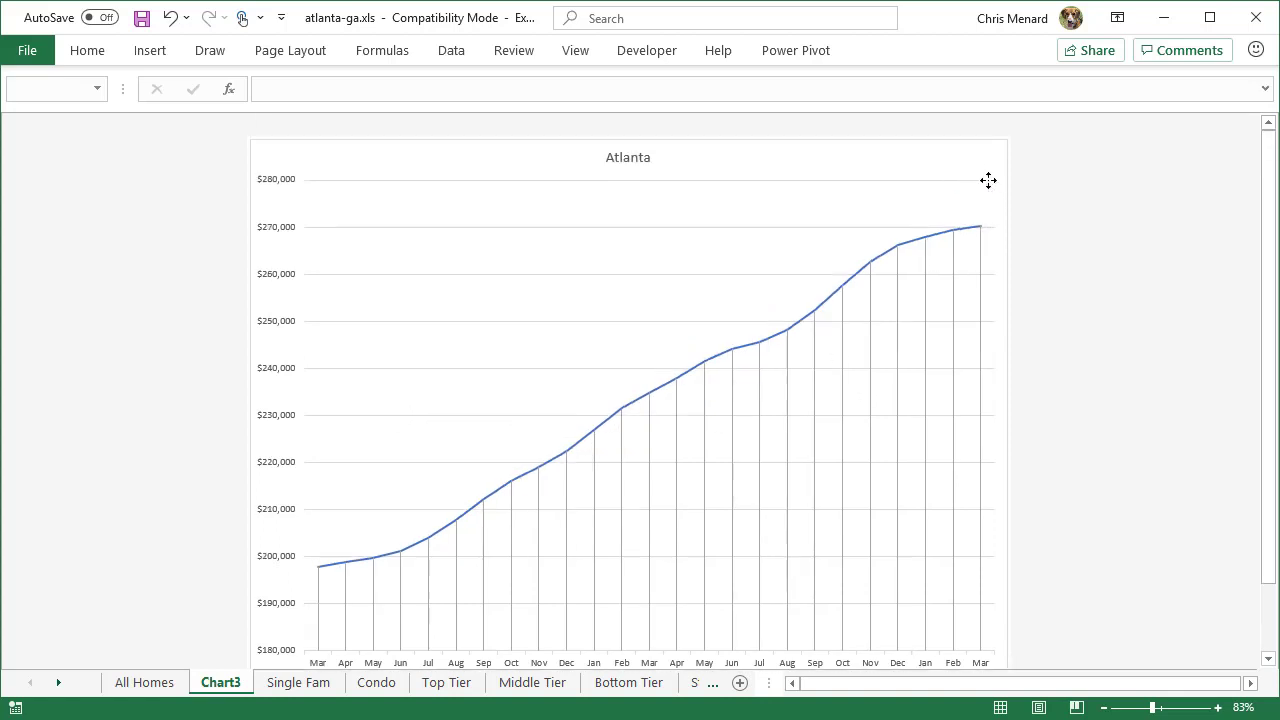
- Remove the horizontal gridlines from the Atlanta line chart, comparing it with and without them, and deselect the chart
click(989, 179)
click(999, 159)
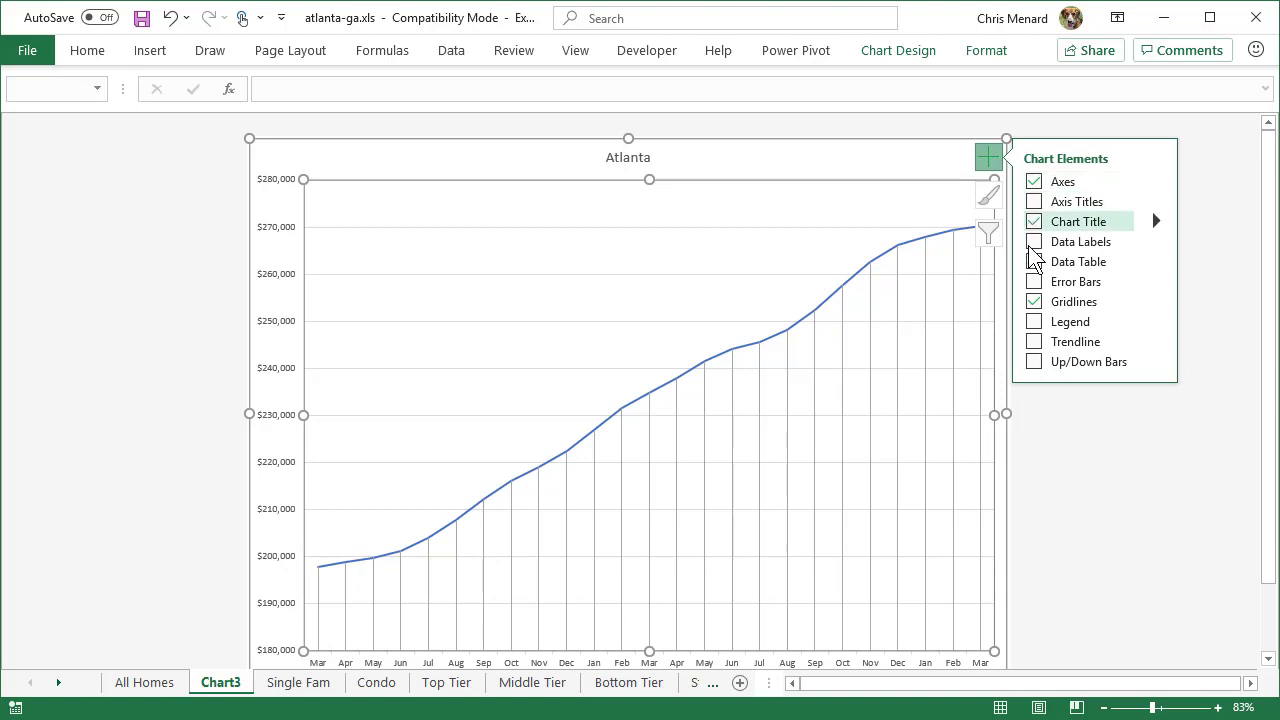
click(1037, 305)
click(1037, 305)
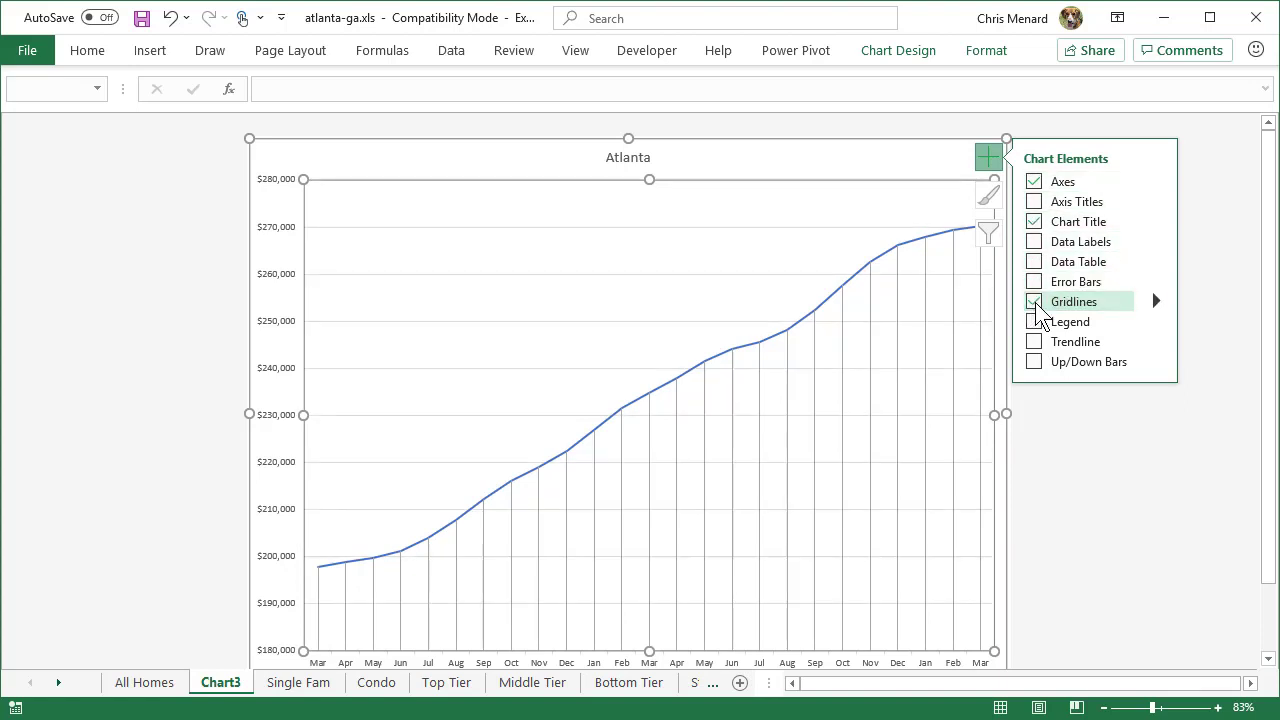
click(1037, 305)
click(1209, 253)
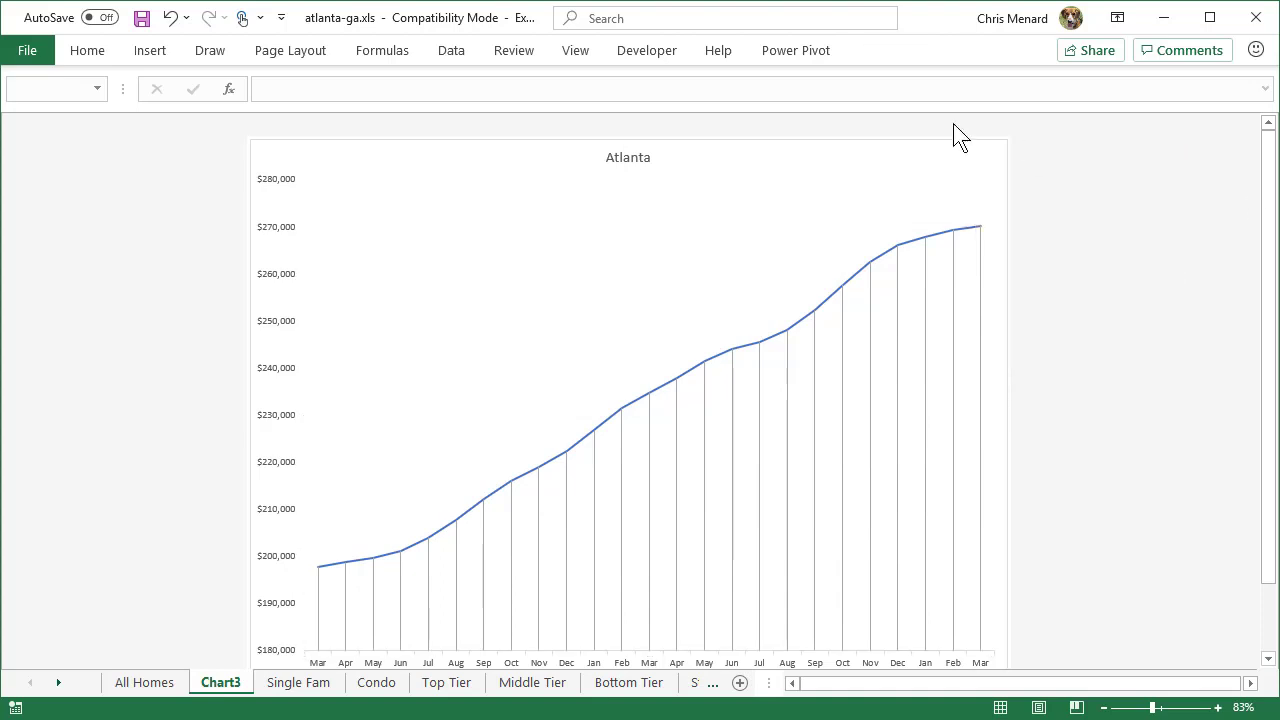
- Select the chart title and display the Lines choices among the chart elements that can be added
click(639, 160)
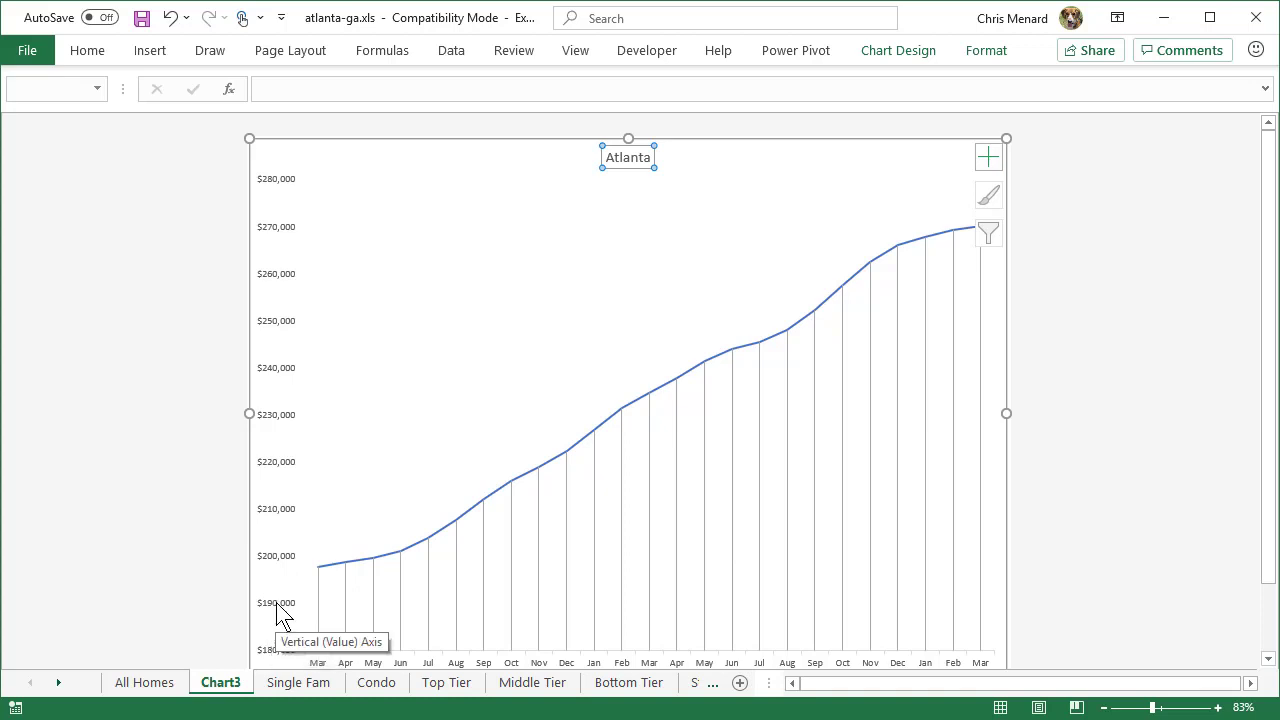
click(911, 52)
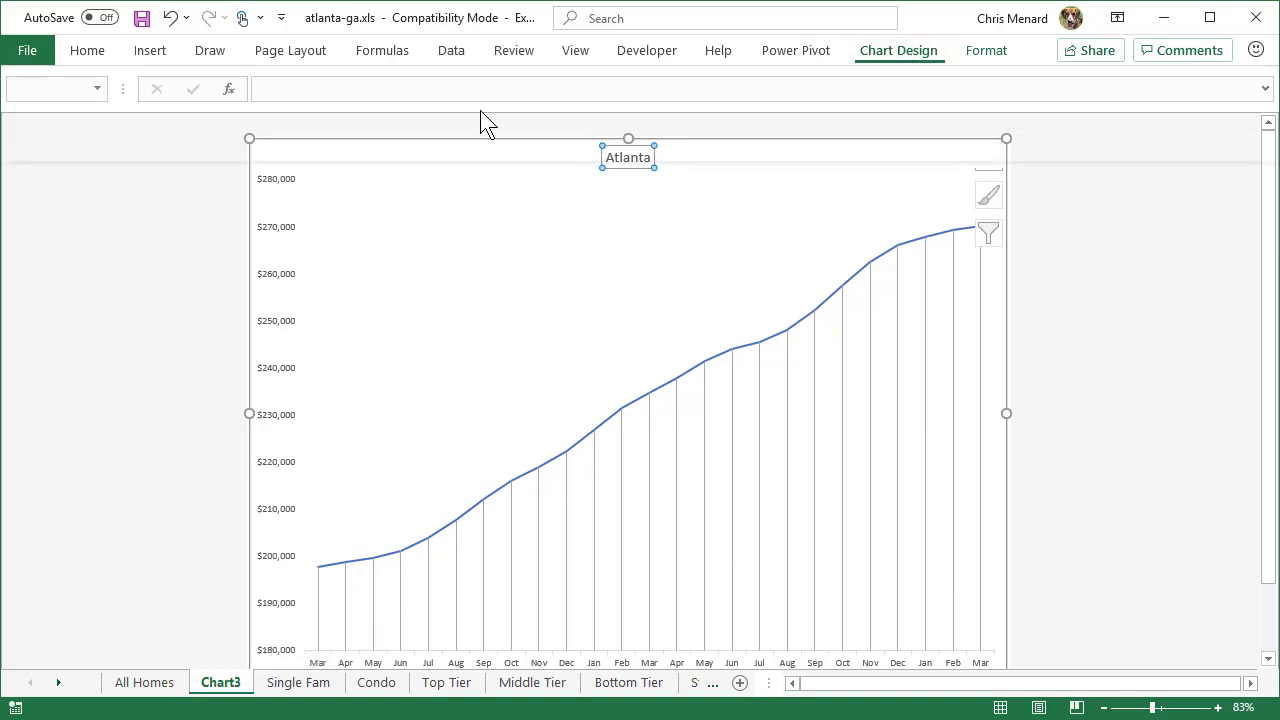
click(40, 122)
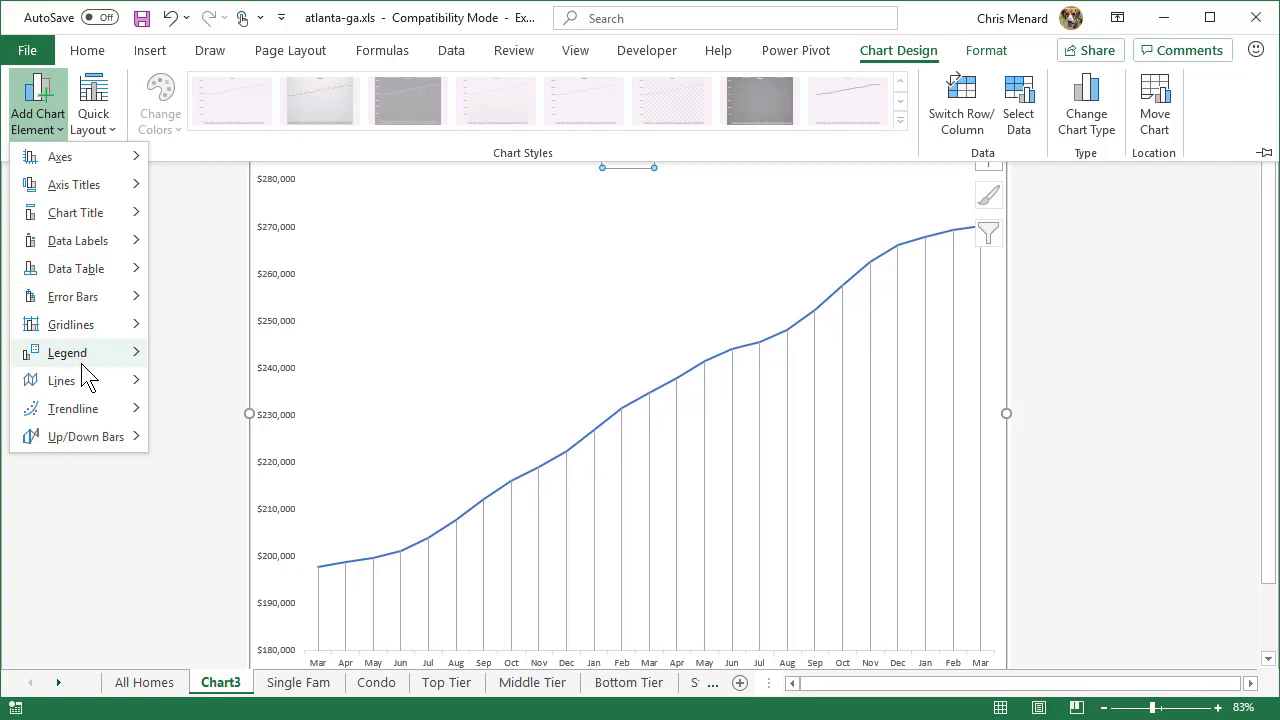
mouse_move(81, 384)
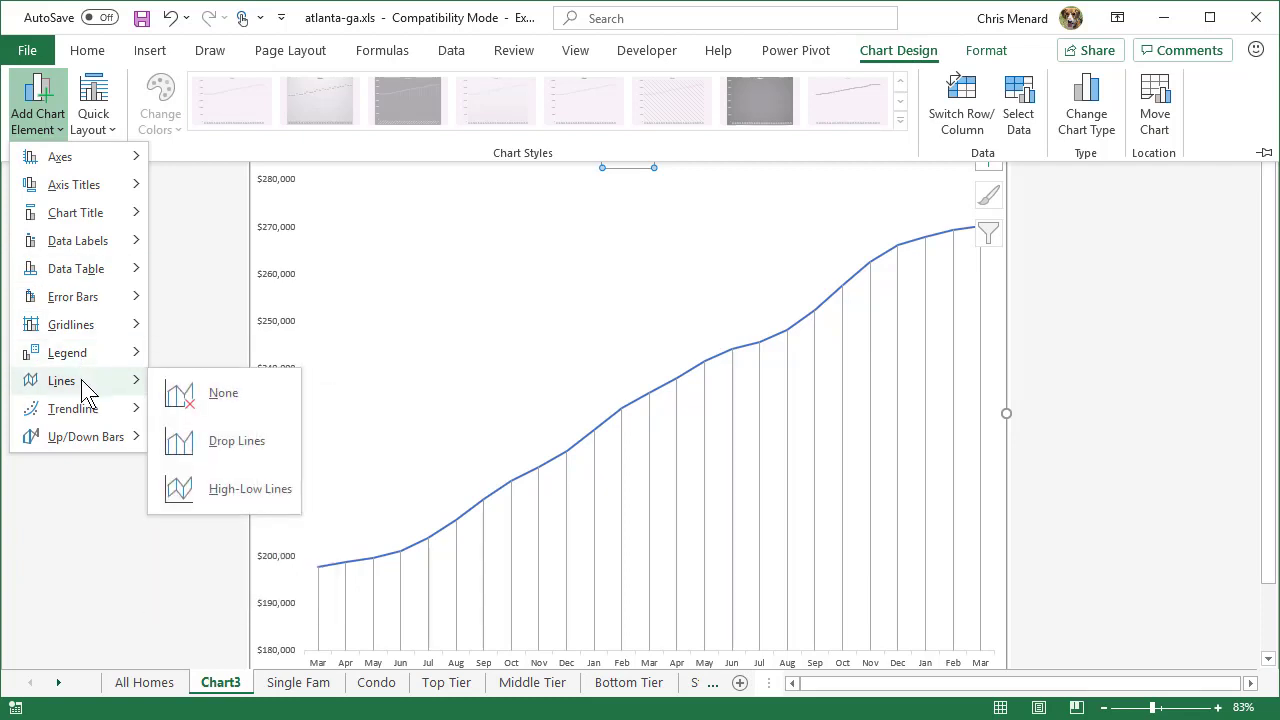